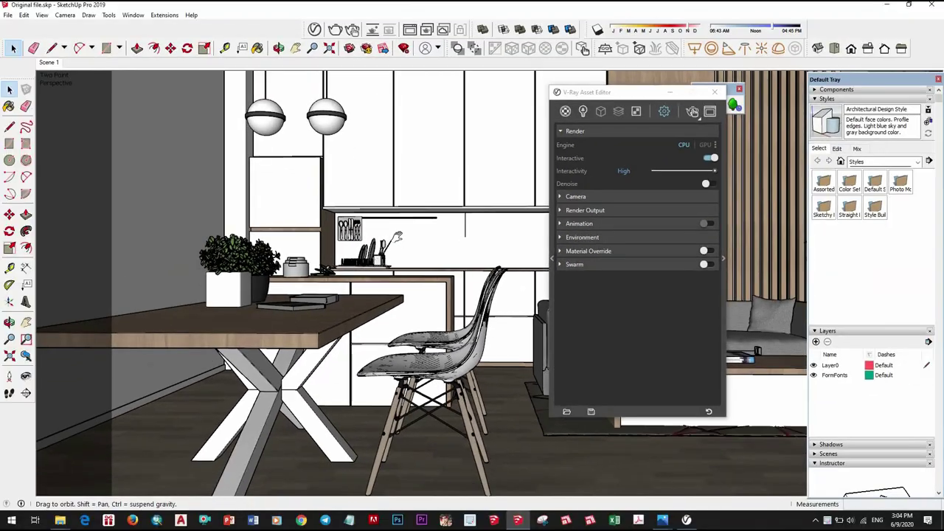
# - Orbit the kitchen view around the dining table and chairs
pyautogui.moveTo(358, 344)
pyautogui.mouseDown(button='middle')
pyautogui.moveTo(378, 356)
pyautogui.moveTo(760, 138)
pyautogui.mouseUp(button='middle')
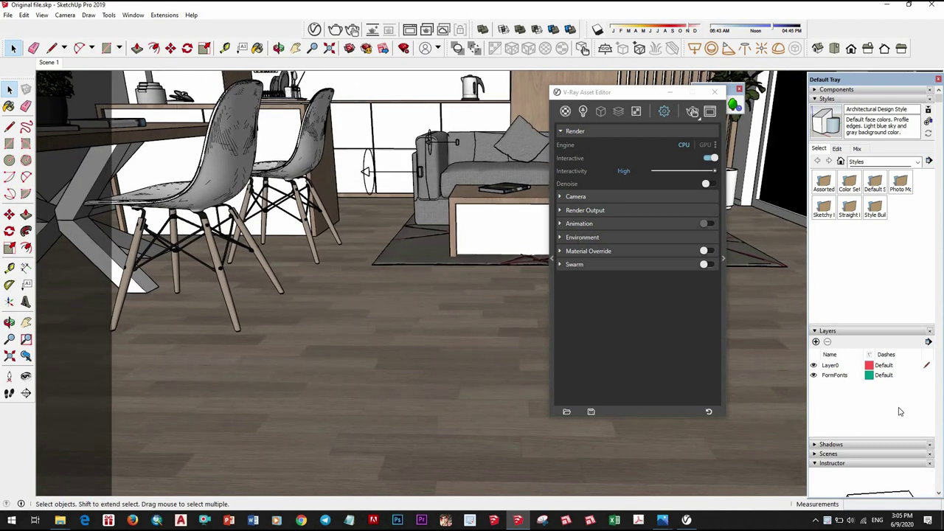
# - Move the V-Ray Asset Editor left and show the scene's Materials list
pyautogui.scroll(-3, 898, 411)
pyautogui.scroll(-7, 898, 411)
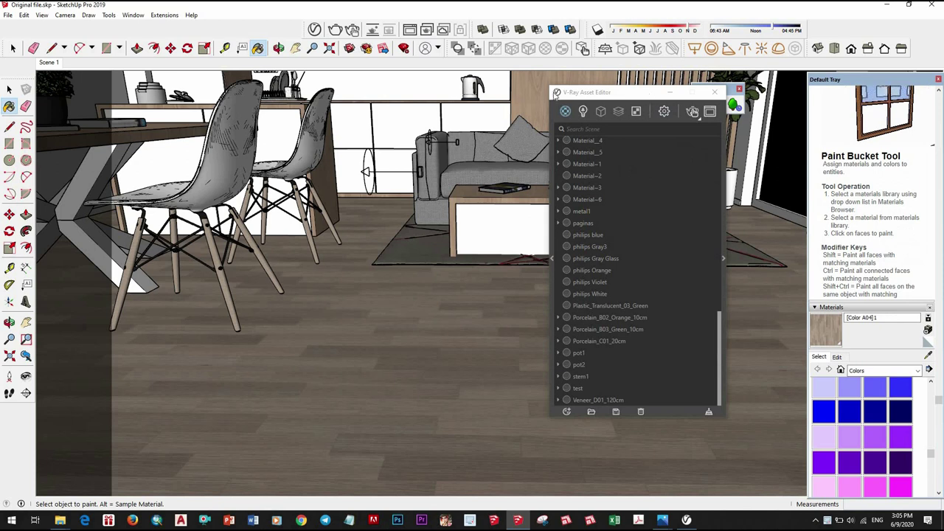
pyautogui.moveTo(554, 93); pyautogui.dragTo(441, 92)
pyautogui.click(611, 255)
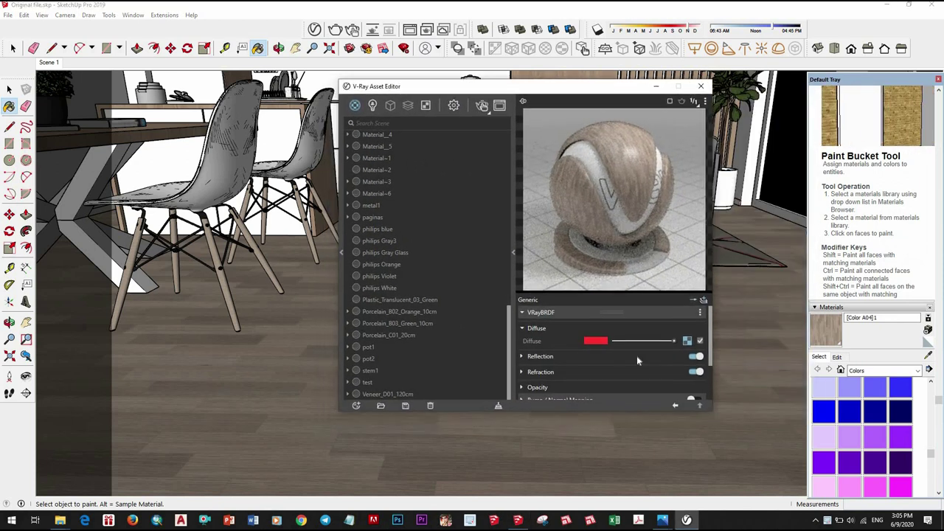
# - Drag the [Color A04]1 wood material's reflection glossiness from 0.7 to 0.75
pyautogui.scroll(-3, 642, 357)
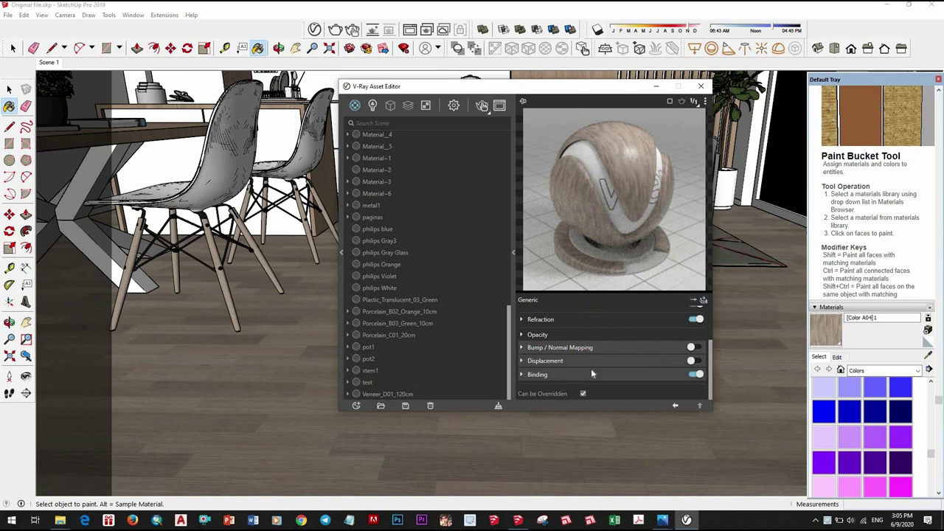
pyautogui.scroll(2, 590, 374)
pyautogui.scroll(-2, 615, 358)
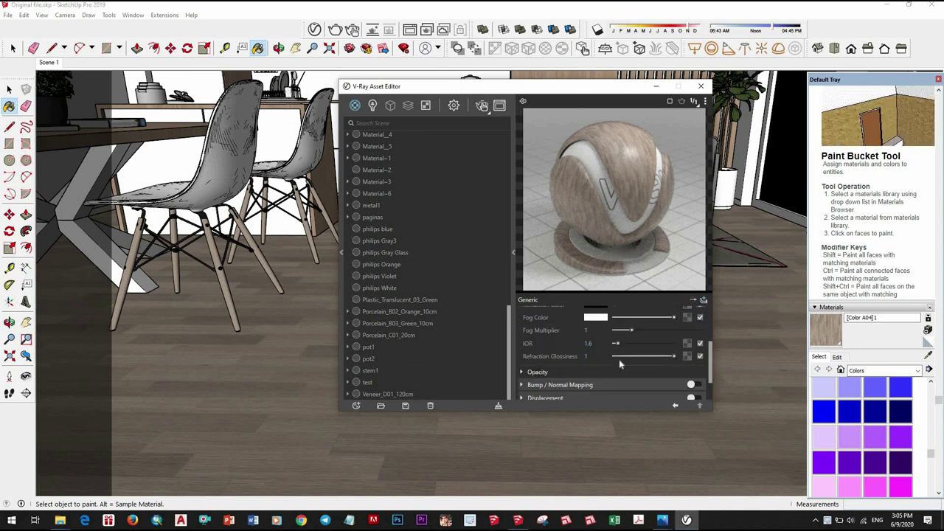
pyautogui.scroll(2, 641, 369)
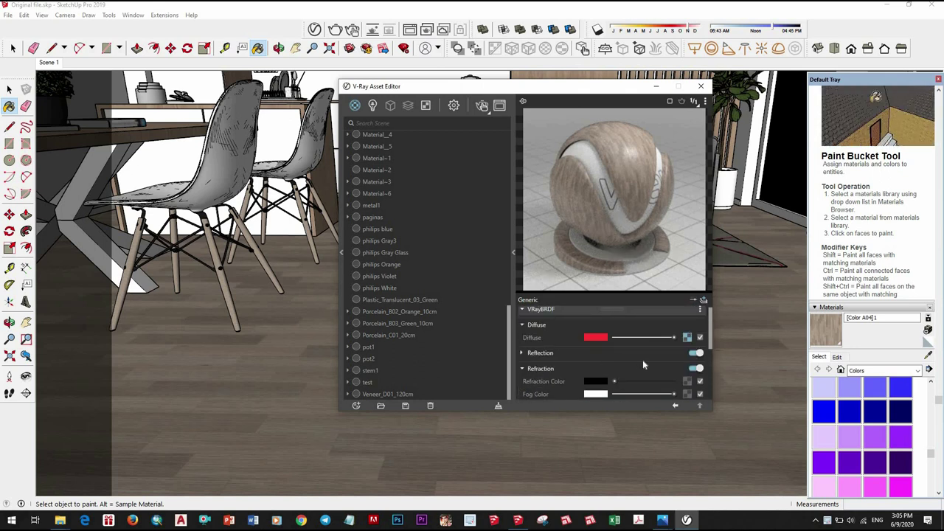
pyautogui.click(649, 354)
pyautogui.scroll(-2, 660, 340)
pyautogui.moveTo(660, 331); pyautogui.dragTo(662, 330)
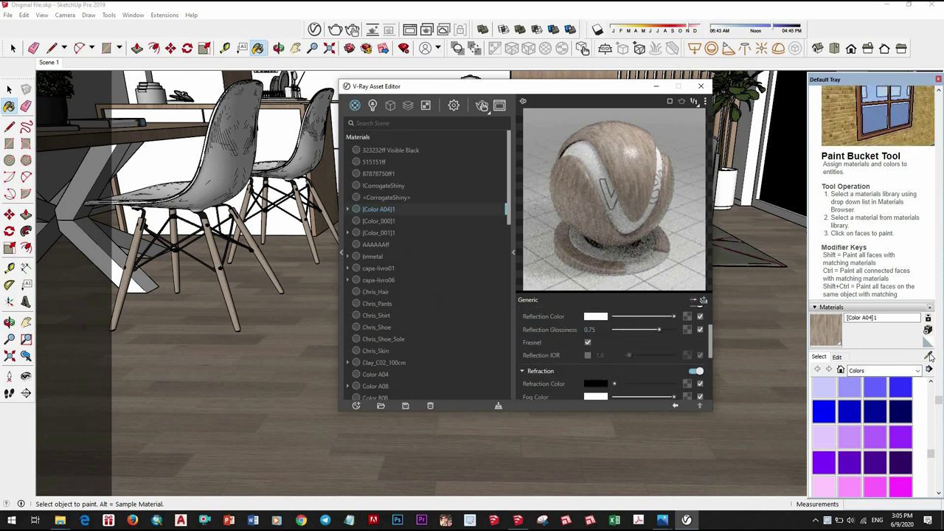
# - Give the Color A04 material a reflection IOR of 2
pyautogui.moveTo(184, 258); pyautogui.dragTo(203, 261, button='middle')
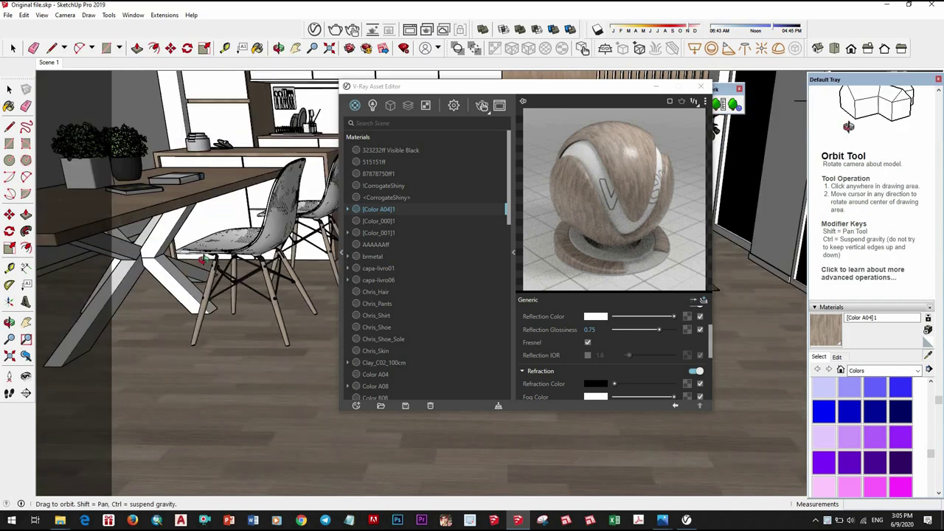
pyautogui.scroll(2, 204, 258)
pyautogui.scroll(3, 265, 283)
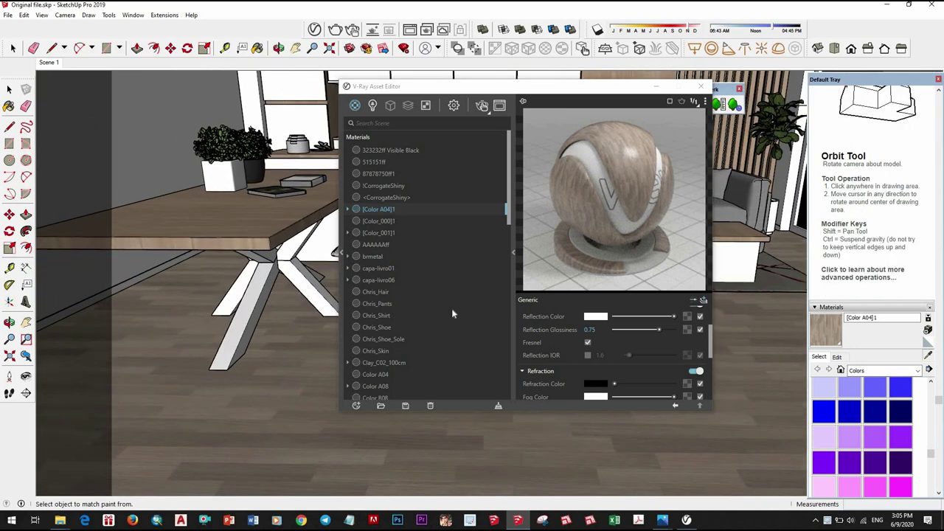
pyautogui.click(375, 374)
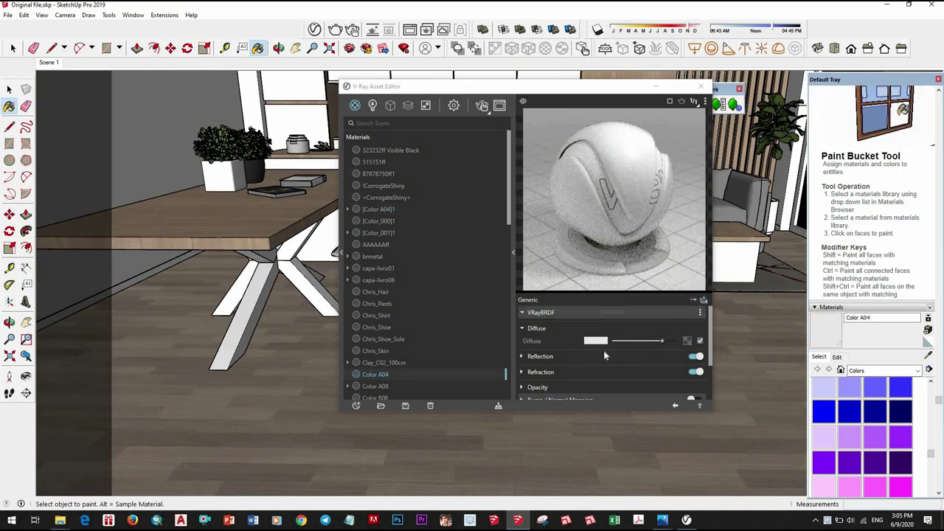
pyautogui.click(623, 357)
pyautogui.scroll(-1, 647, 353)
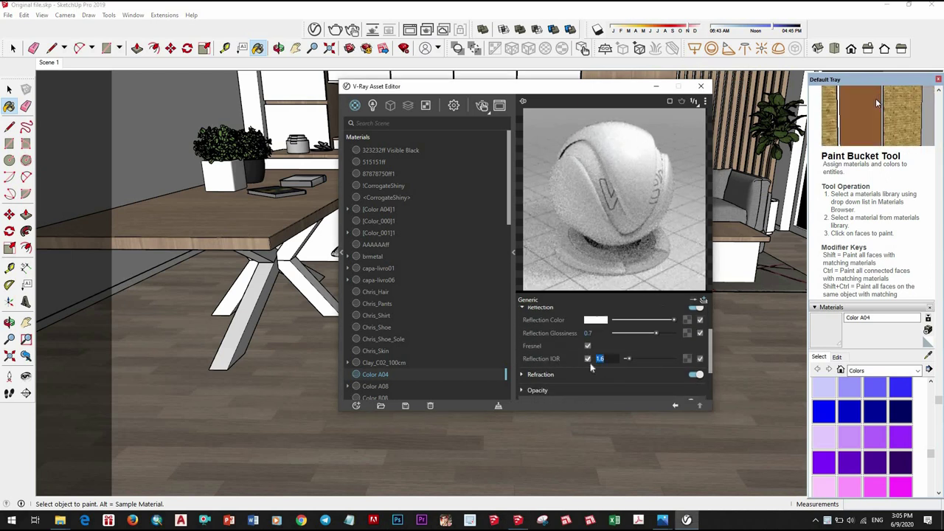
pyautogui.write('2')
# - Sample the table's Color A08 material and raise its reflection glossiness to 0.75
pyautogui.click(927, 355)
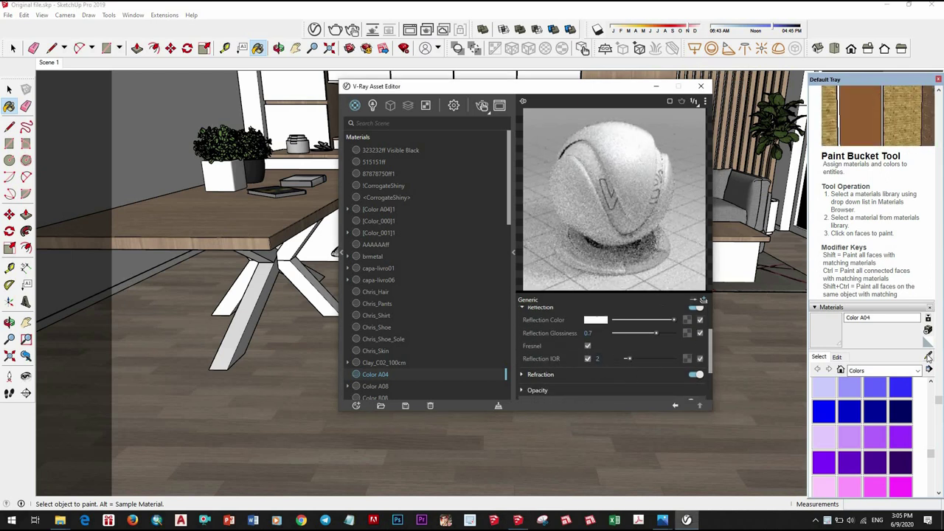
pyautogui.click(221, 236)
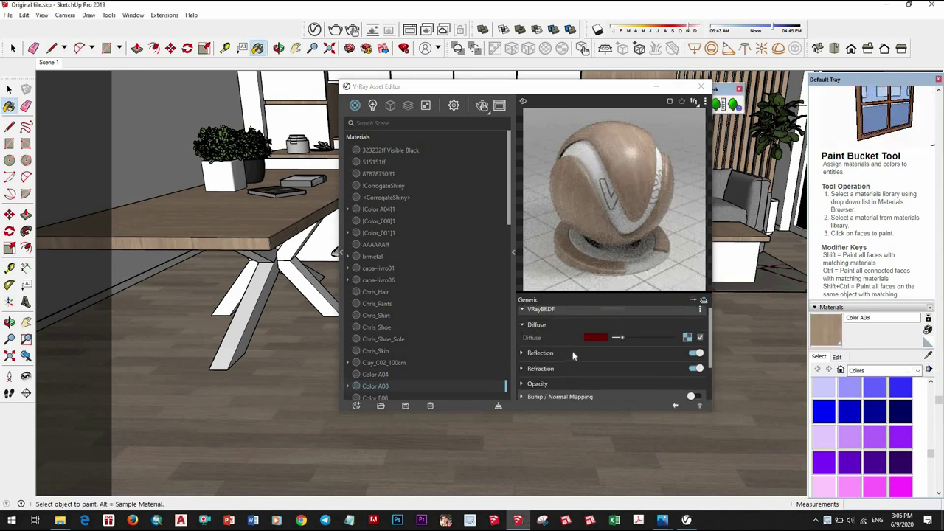
pyautogui.click(615, 349)
pyautogui.scroll(-1, 606, 346)
pyautogui.moveTo(655, 330); pyautogui.dragTo(659, 328)
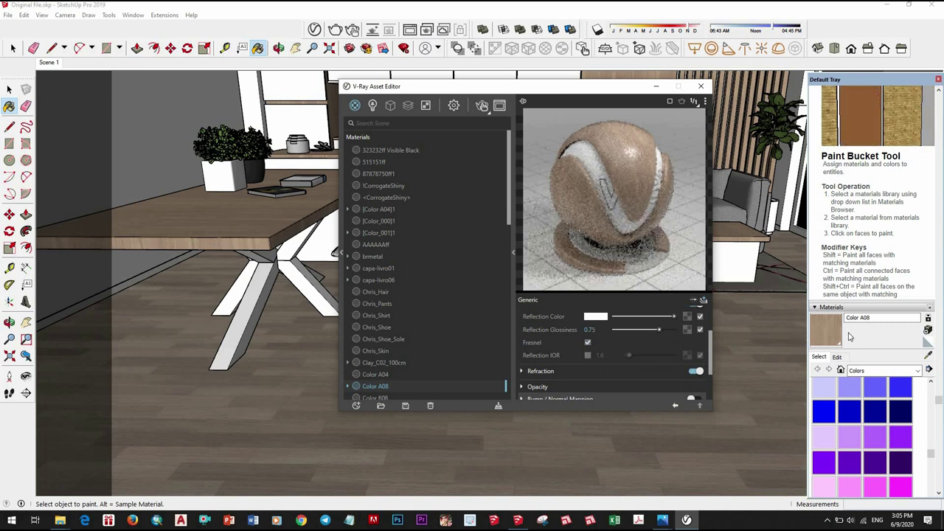
pyautogui.click(929, 356)
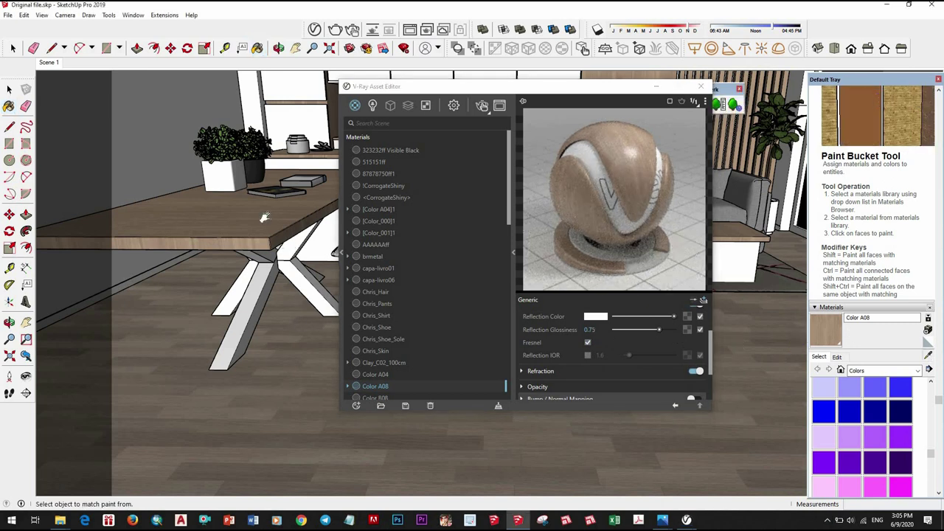
# - Orbit around the table past the leg and plant toward the sofa area
pyautogui.moveTo(264, 216)
pyautogui.mouseDown(button='middle')
pyautogui.moveTo(213, 233)
pyautogui.moveTo(553, 262)
pyautogui.mouseUp(button='middle')
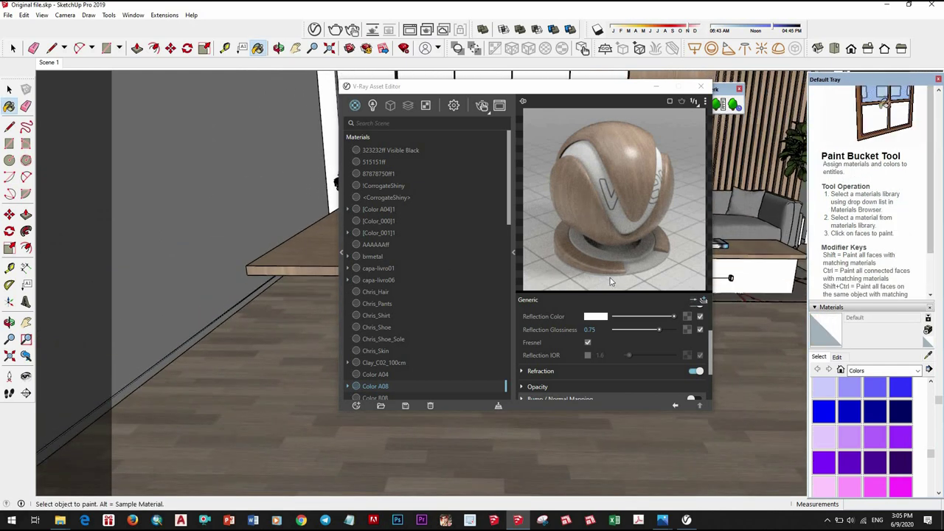
pyautogui.click(928, 355)
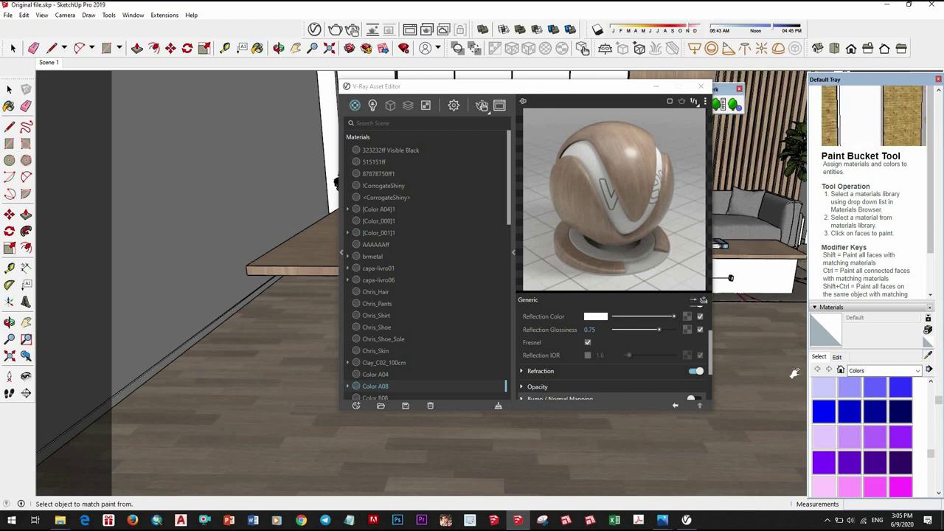
pyautogui.moveTo(745, 338)
pyautogui.mouseDown(button='middle')
pyautogui.moveTo(784, 340)
pyautogui.moveTo(758, 334)
pyautogui.mouseUp(button='middle')
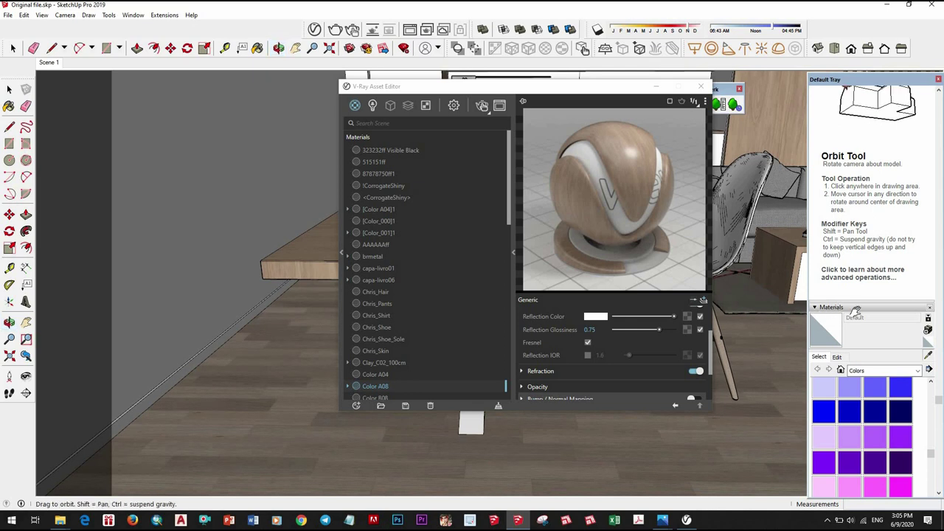
pyautogui.moveTo(855, 309); pyautogui.dragTo(580, 131, button='middle')
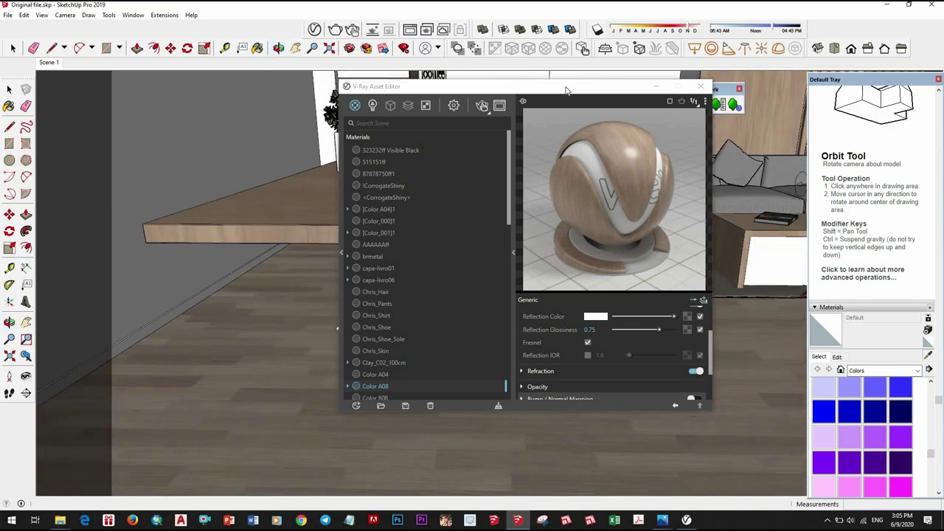
pyautogui.moveTo(506, 90); pyautogui.dragTo(486, 87)
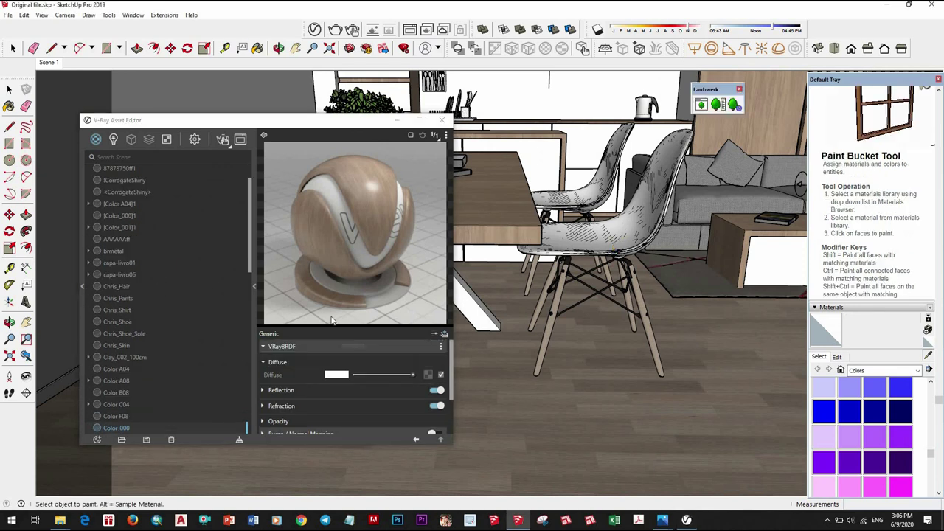
# - Lower the white Color_000 material's reflection glossiness from 1 to 0.85
pyautogui.click(350, 391)
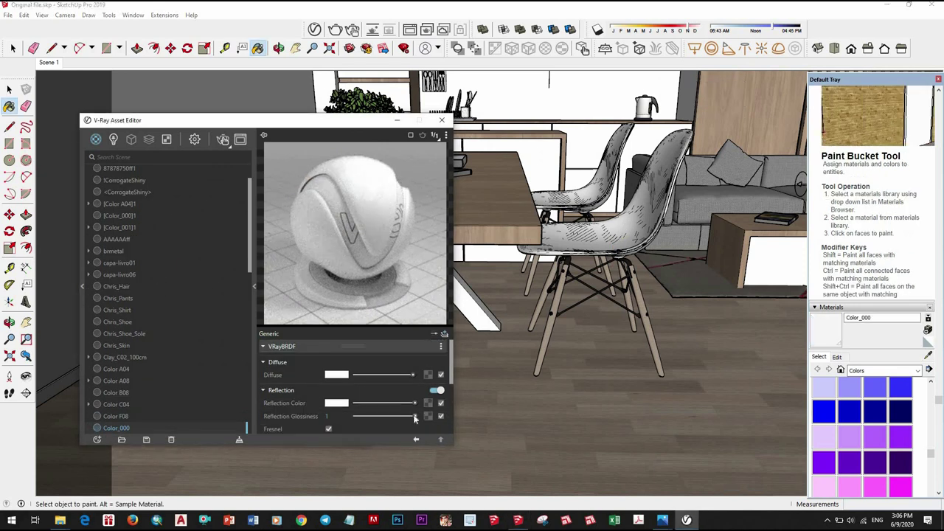
pyautogui.click(405, 415)
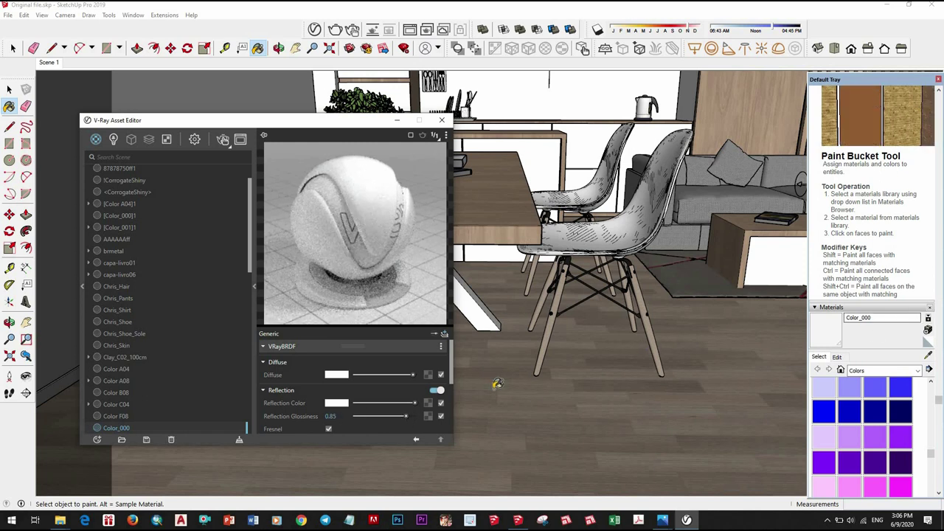
pyautogui.scroll(-3, 332, 398)
pyautogui.scroll(2, 329, 396)
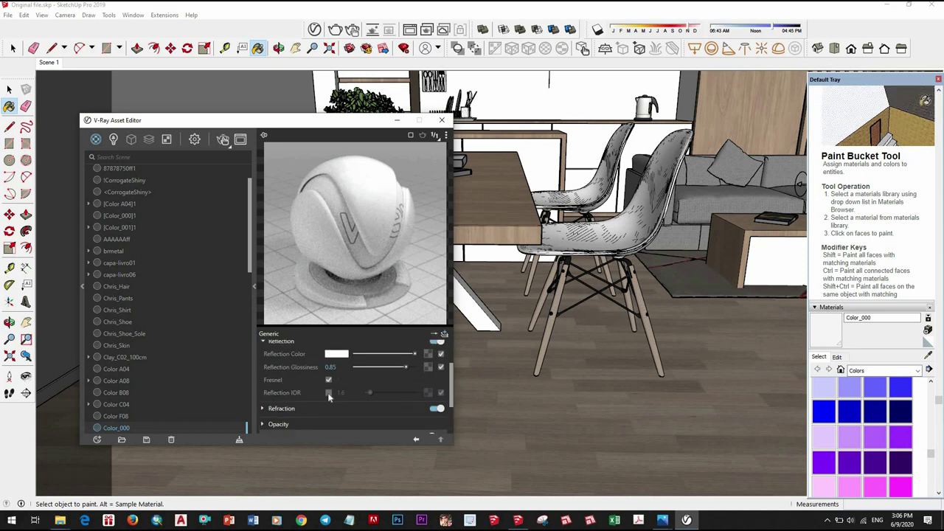
# - Enable Color_000's reflection IOR at 2, then sample the sofa's Material~1
pyautogui.click(329, 395)
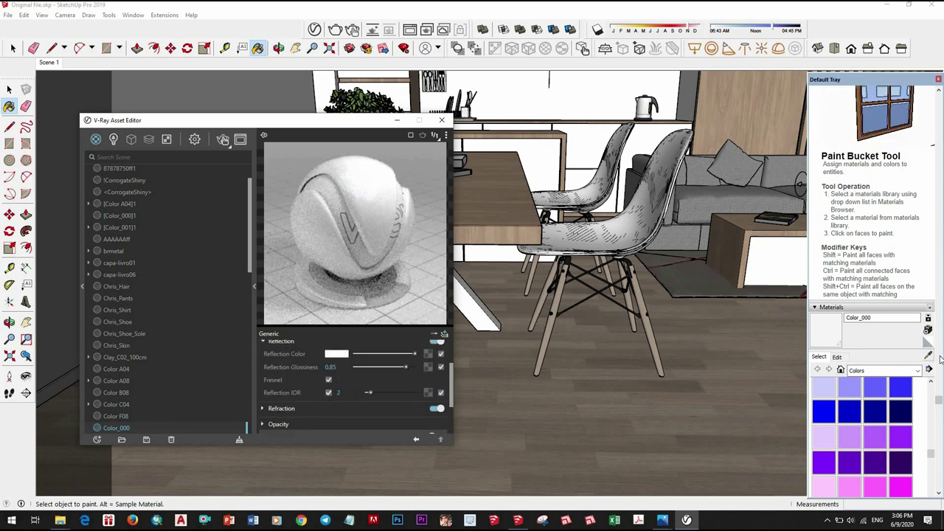
pyautogui.click(927, 356)
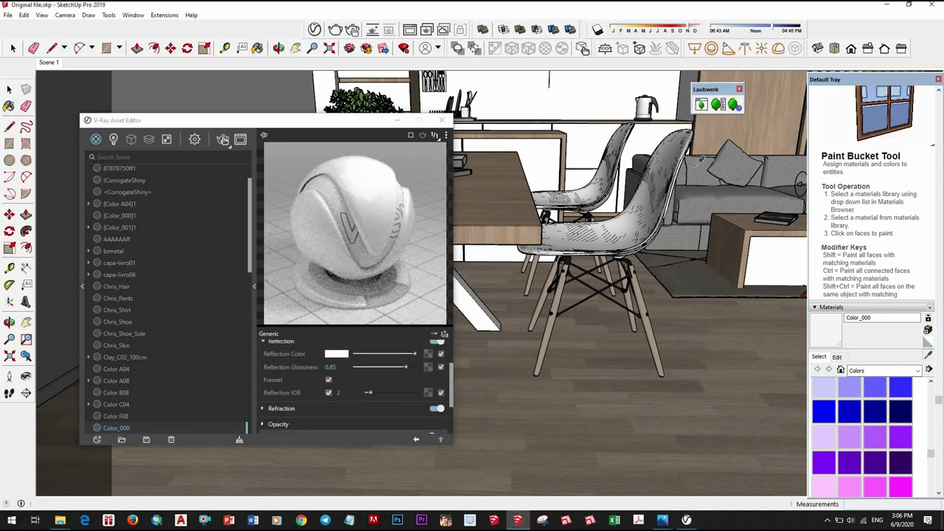
pyautogui.click(755, 198)
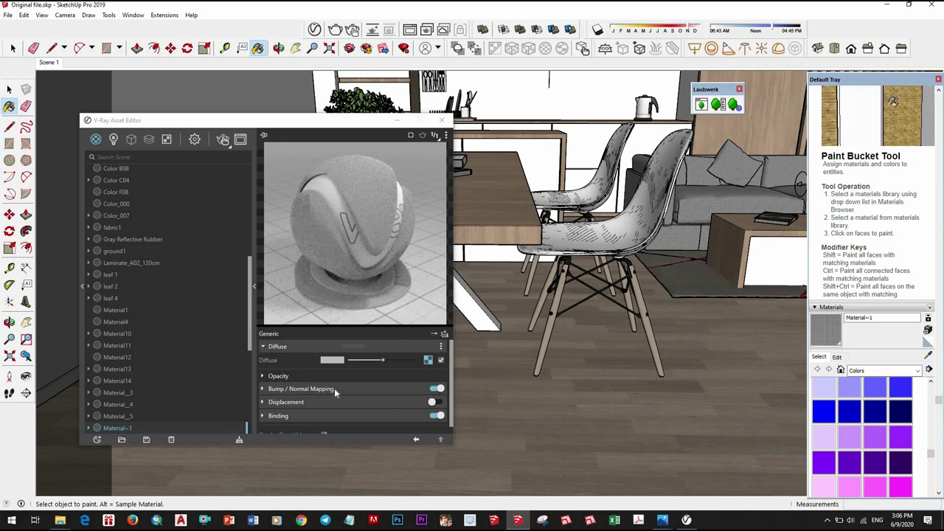
# - Add a Reflection layer to the sofa's Material~1
pyautogui.scroll(-1, 361, 394)
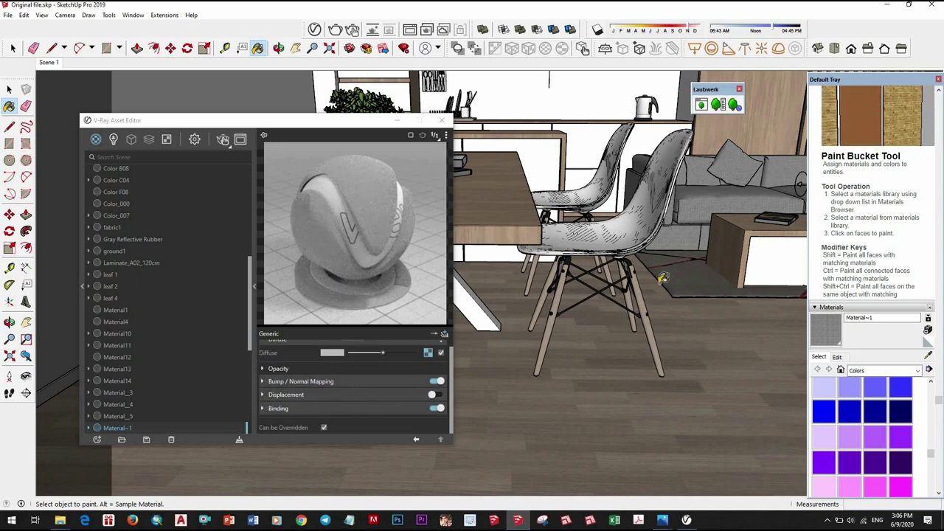
pyautogui.click(444, 334)
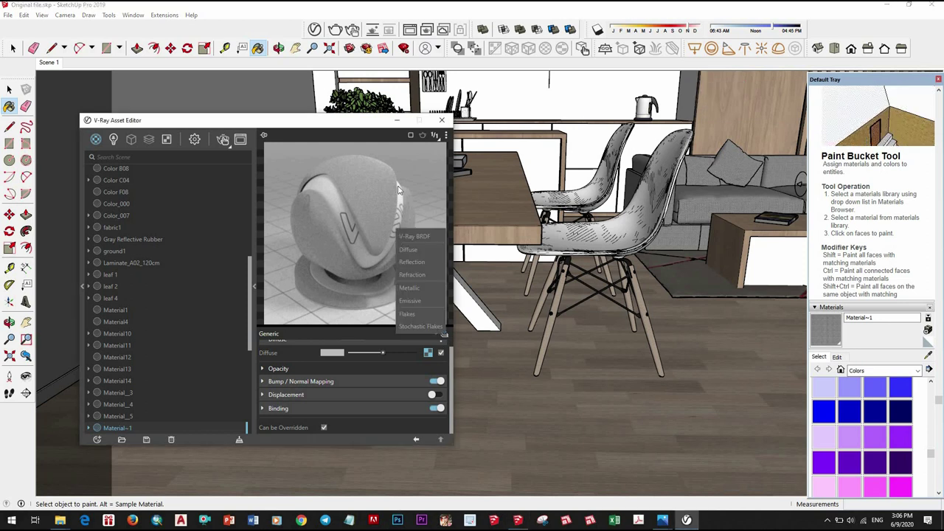
pyautogui.click(413, 261)
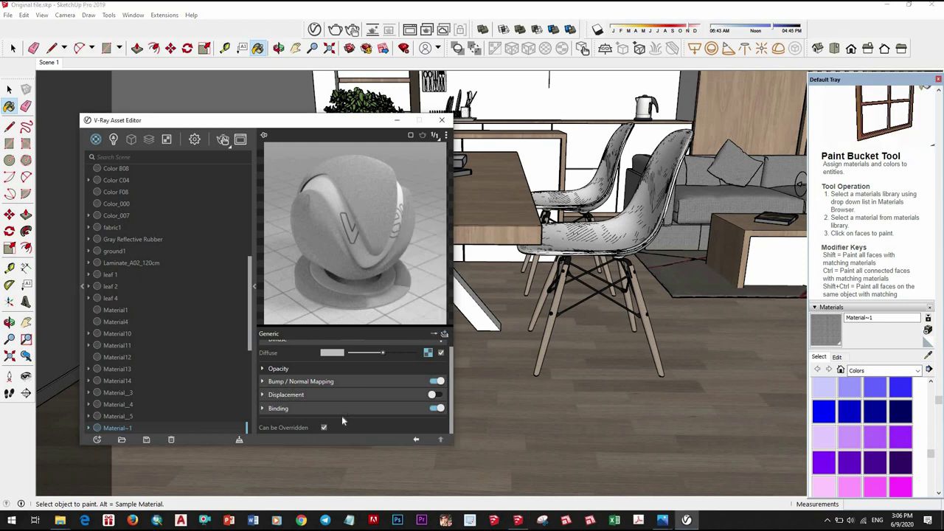
# - Set Material~1 reflection glossiness to 0.75 and sample the floor's Laminate_A02_120cm material
pyautogui.scroll(3, 345, 370)
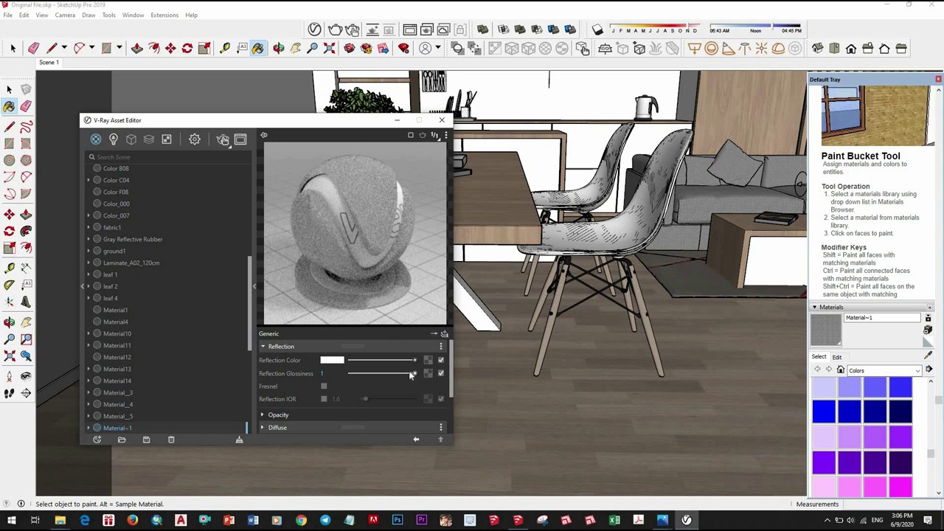
pyautogui.moveTo(411, 375); pyautogui.dragTo(401, 376)
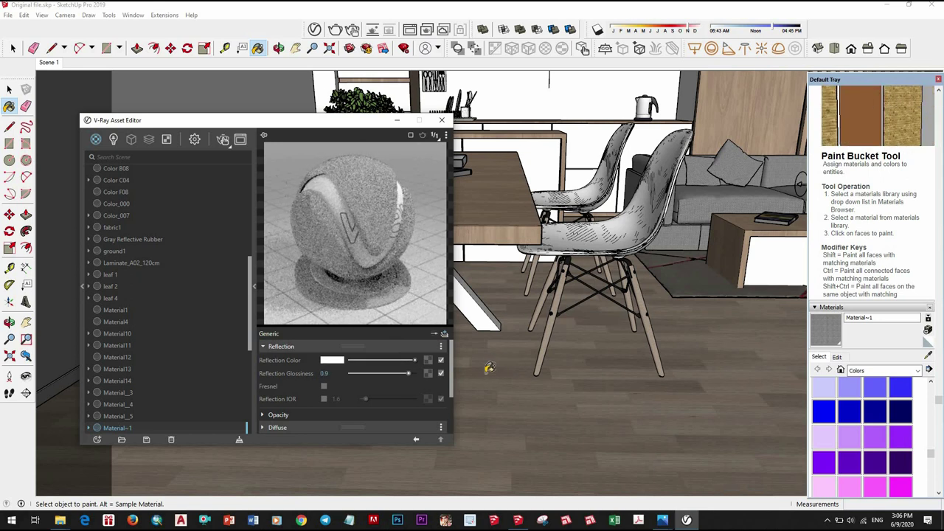
pyautogui.click(928, 330)
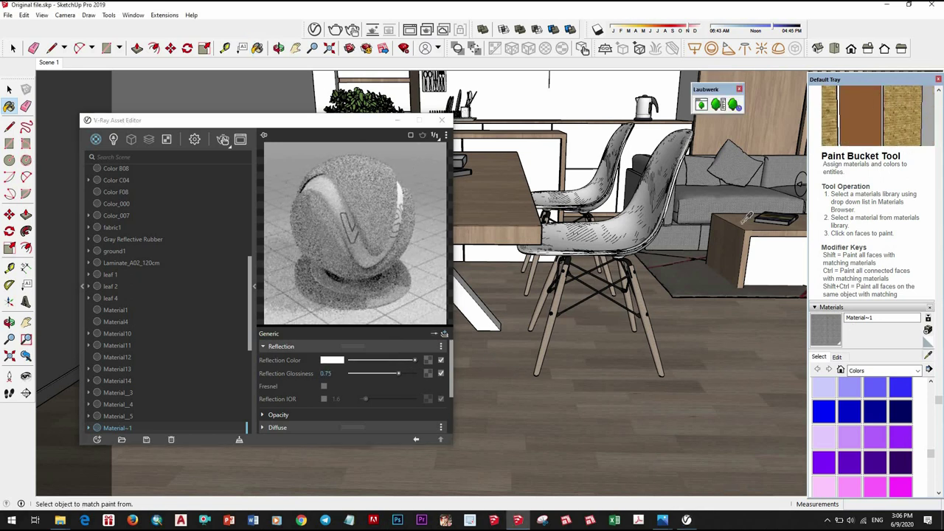
pyautogui.click(736, 248)
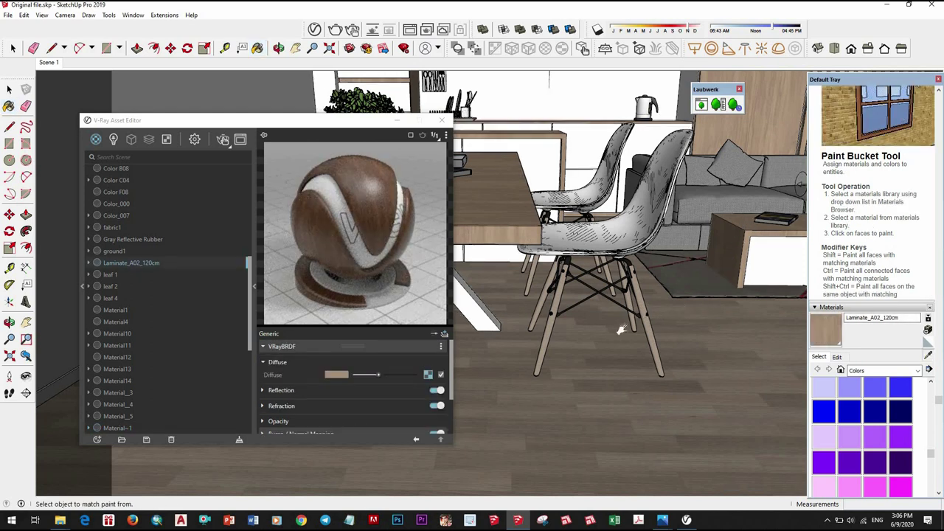
# - Orbit to the sofa and rug and sample the rug's fabric1 material
pyautogui.moveTo(666, 315); pyautogui.dragTo(672, 342, button='middle')
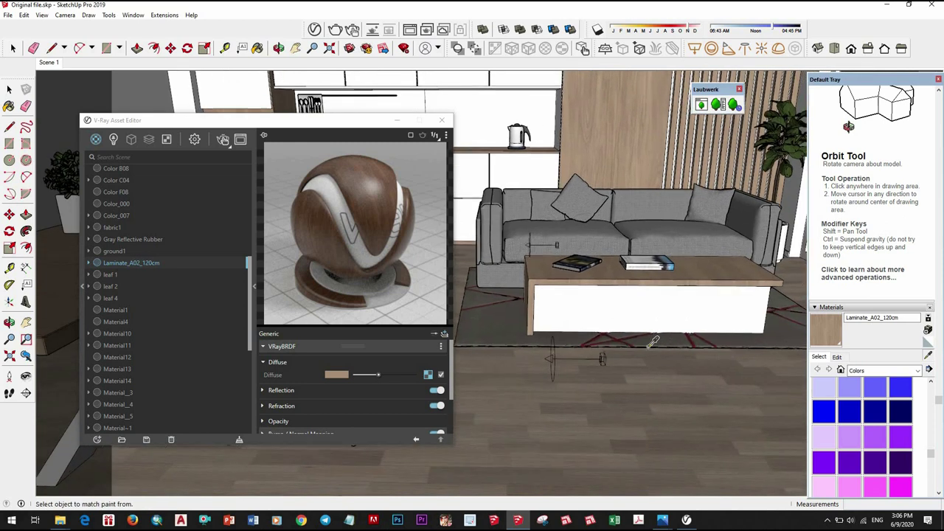
pyautogui.moveTo(673, 343); pyautogui.dragTo(648, 309, button='middle')
pyautogui.keyDown('alt'); pyautogui.click(487, 184); pyautogui.keyUp('alt')
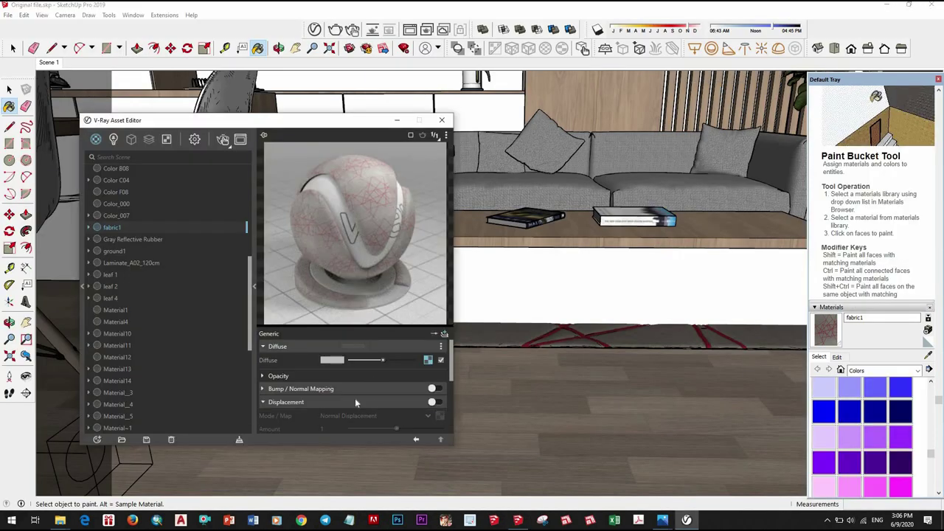
# - Give the rug's fabric1 a Reflection layer with glossiness lowered from 1 to 0.75
pyautogui.scroll(-2, 376, 394)
pyautogui.scroll(2, 360, 404)
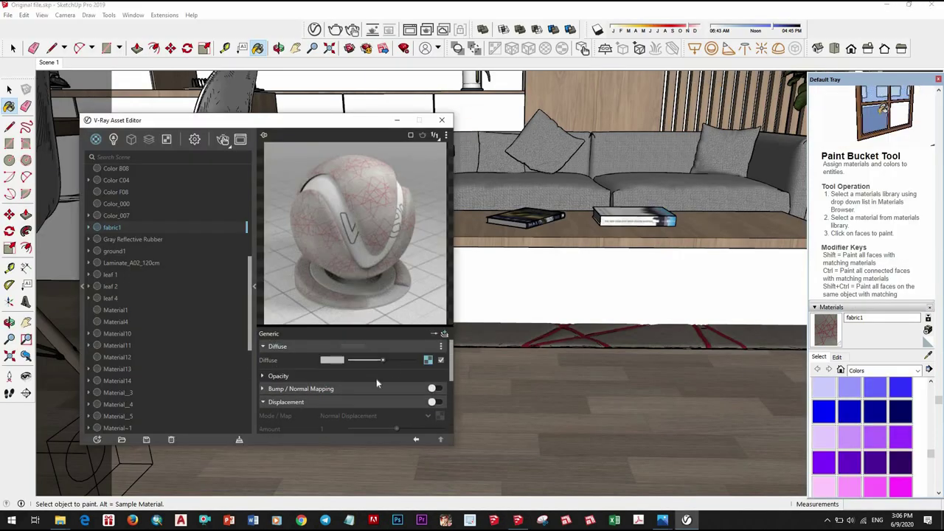
pyautogui.click(442, 332)
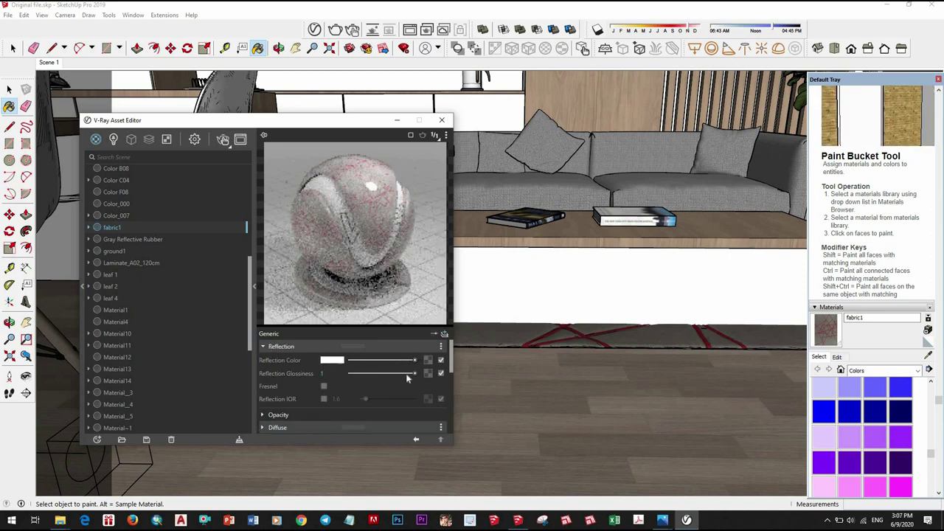
pyautogui.moveTo(413, 373); pyautogui.dragTo(399, 373)
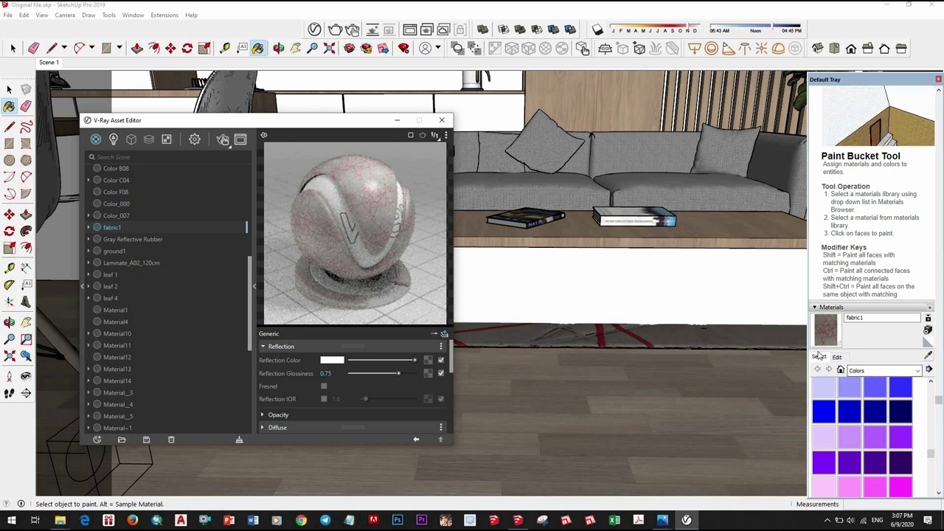
pyautogui.middleClick(709, 284)
pyautogui.moveTo(709, 284)
pyautogui.mouseDown(button='middle')
pyautogui.moveTo(596, 315)
pyautogui.moveTo(636, 340)
pyautogui.moveTo(584, 355)
pyautogui.moveTo(626, 350)
pyautogui.mouseUp(button='middle')
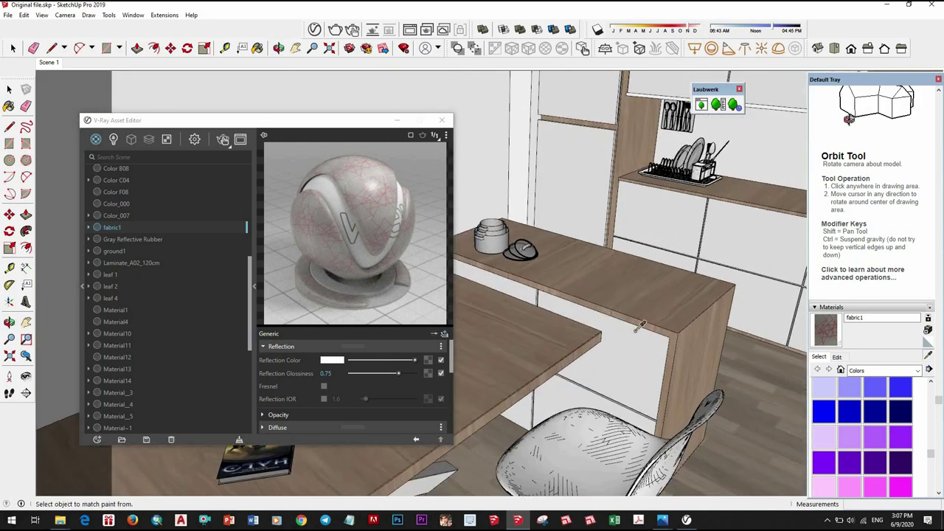
# - Sample the counter's Color A04, then bring the dining table and pendant lamps into view
pyautogui.keyDown('alt'); pyautogui.click(626, 350); pyautogui.keyUp('alt')
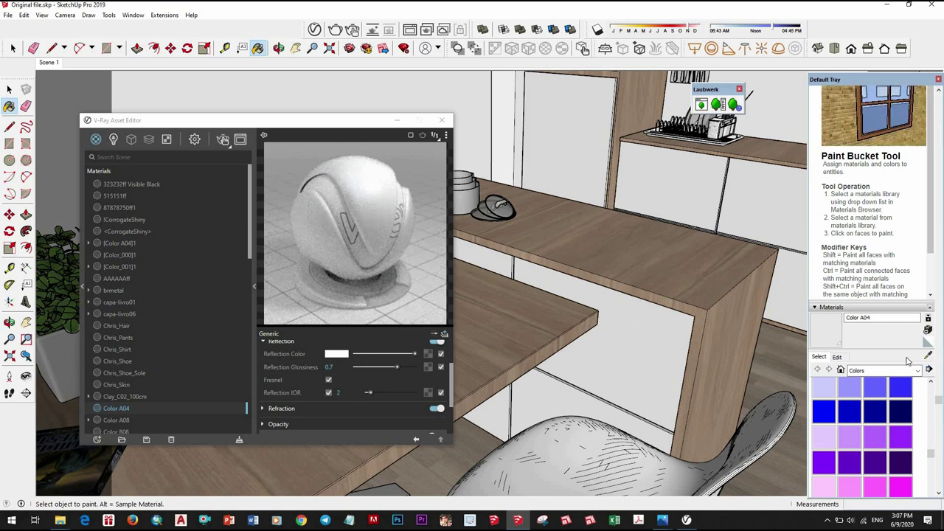
pyautogui.moveTo(646, 306)
pyautogui.mouseDown(button='middle')
pyautogui.moveTo(648, 315)
pyautogui.moveTo(633, 251)
pyautogui.mouseUp(button='middle')
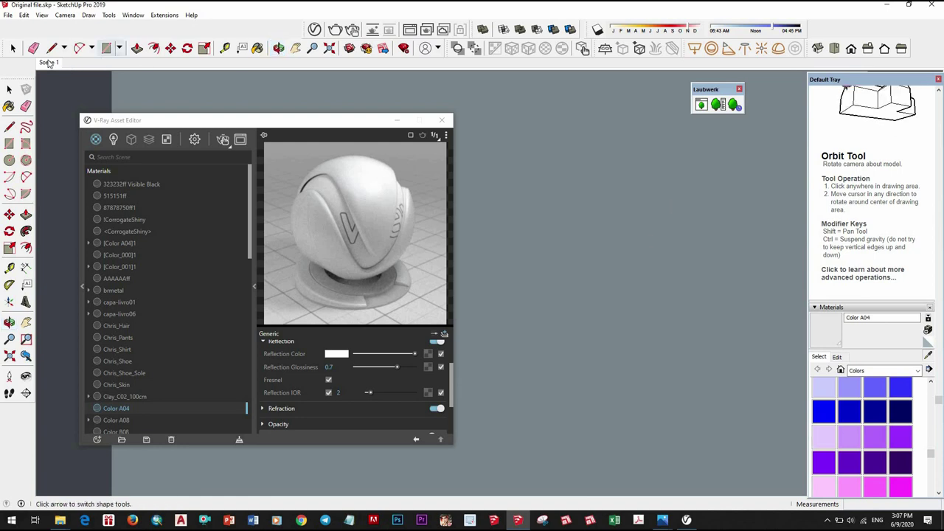
pyautogui.moveTo(463, 190)
pyautogui.mouseDown(button='middle')
pyautogui.moveTo(689, 236)
pyautogui.moveTo(698, 213)
pyautogui.mouseUp(button='middle')
pyautogui.keyDown('shift'); pyautogui.moveTo(588, 214); pyautogui.dragTo(569, 150, button='middle'); pyautogui.keyUp('shift')
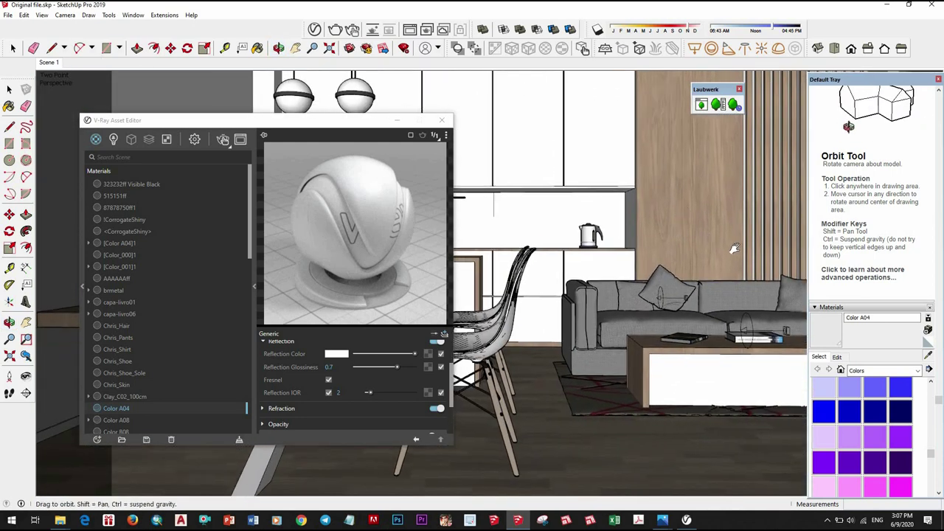
pyautogui.scroll(4, 569, 150)
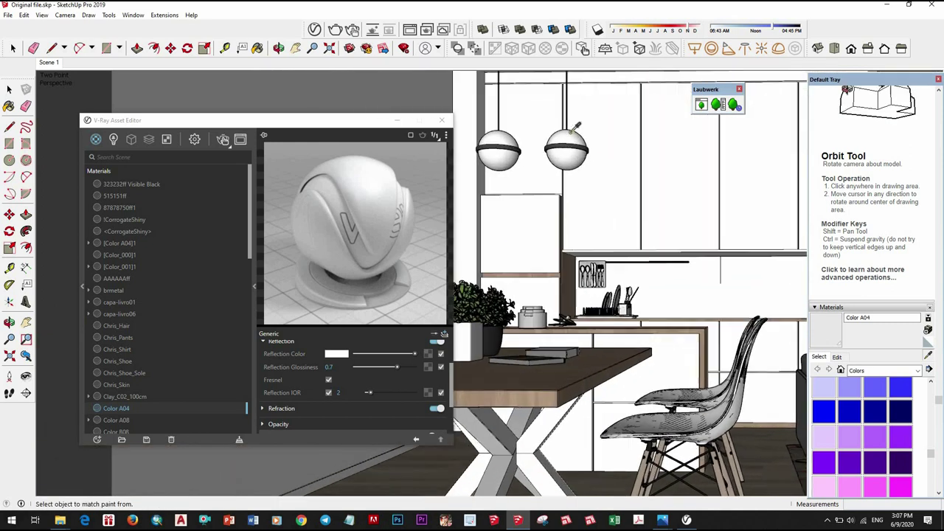
# - Give the white pendant lamp material [Color_001]1 a reflection IOR of 2
pyautogui.click(120, 267)
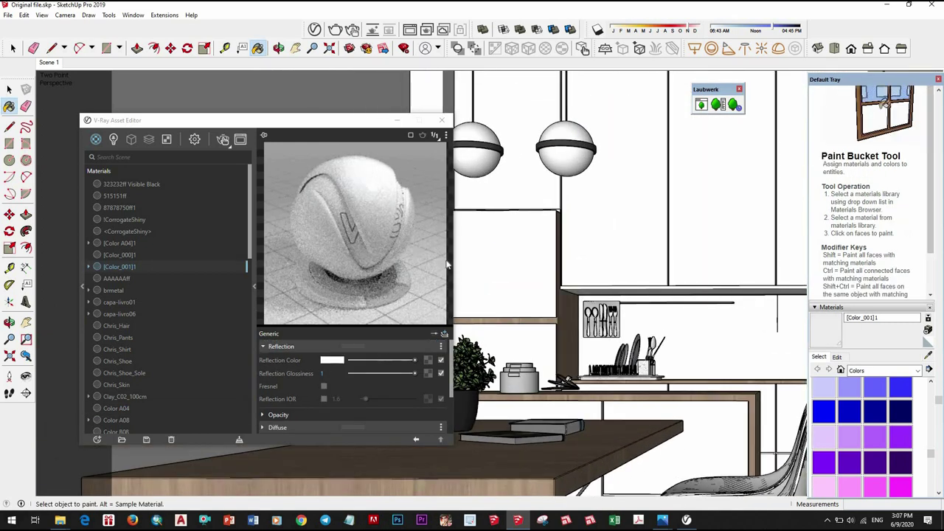
pyautogui.click(324, 398)
pyautogui.doubleClick(336, 398)
pyautogui.write('2')
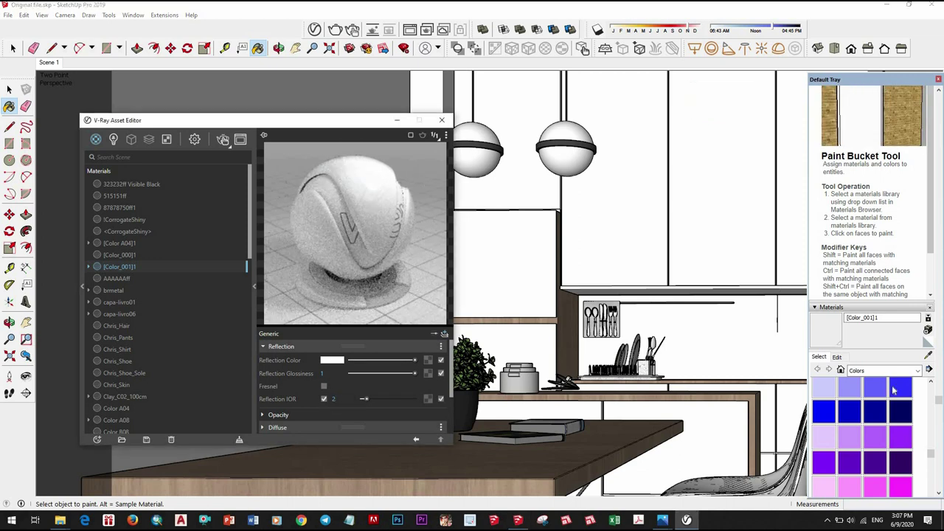
pyautogui.click(553, 140)
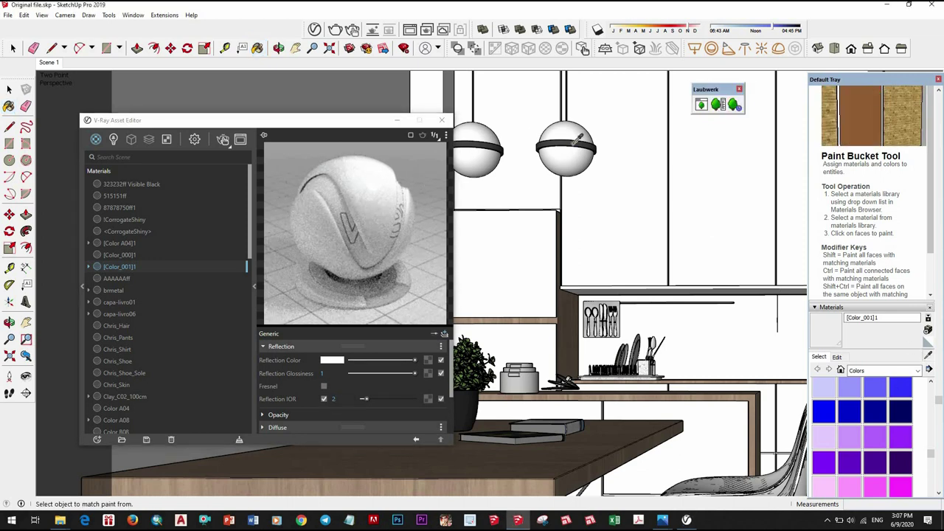
# - Give the lamp's dark Color_007 material a reflection IOR of 2
pyautogui.keyDown('alt'); pyautogui.click(577, 138); pyautogui.keyUp('alt')
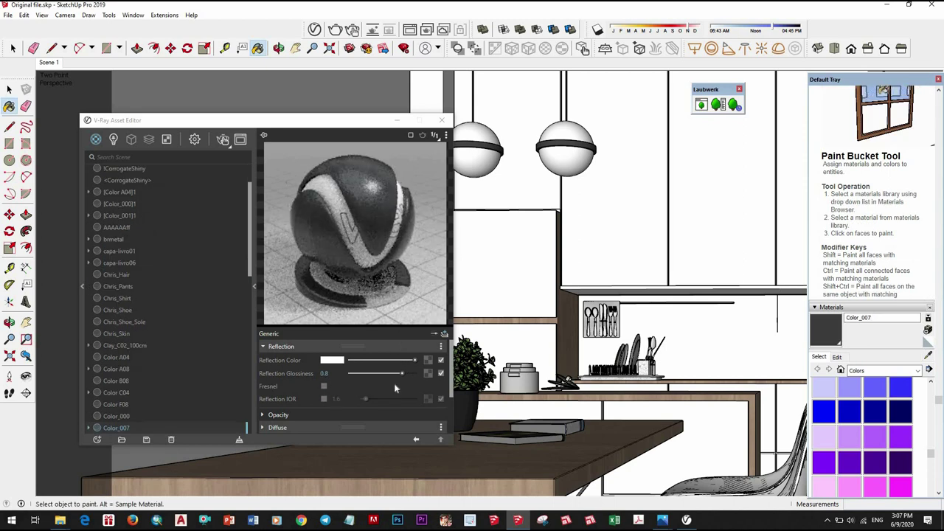
pyautogui.click(324, 398)
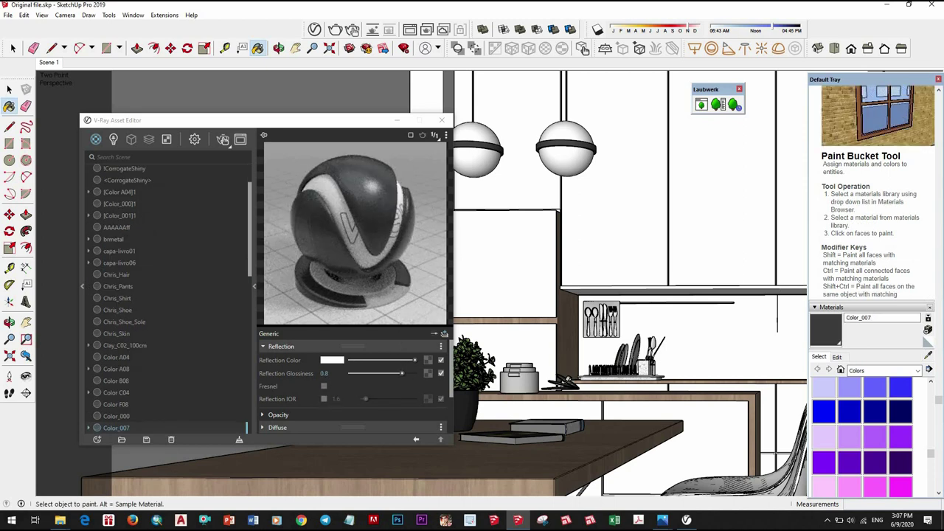
pyautogui.doubleClick(335, 399)
pyautogui.write('2')
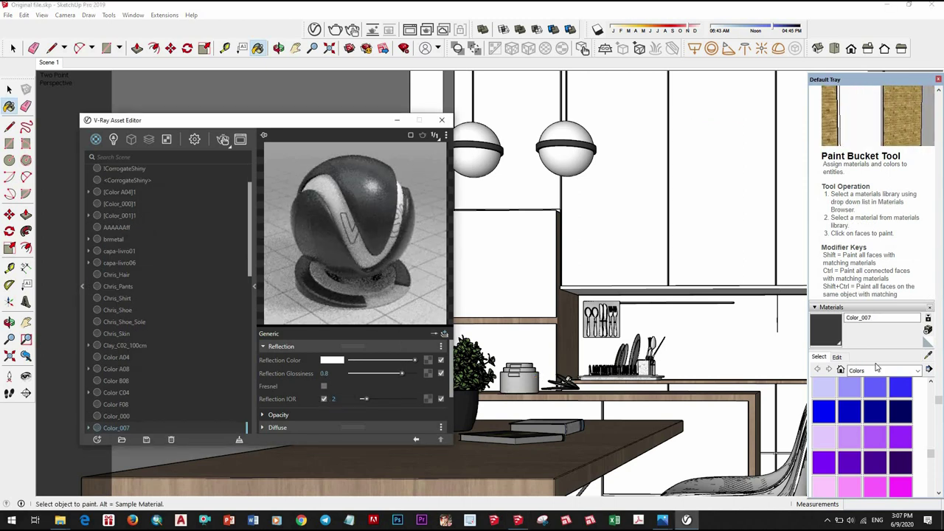
pyautogui.click(603, 352)
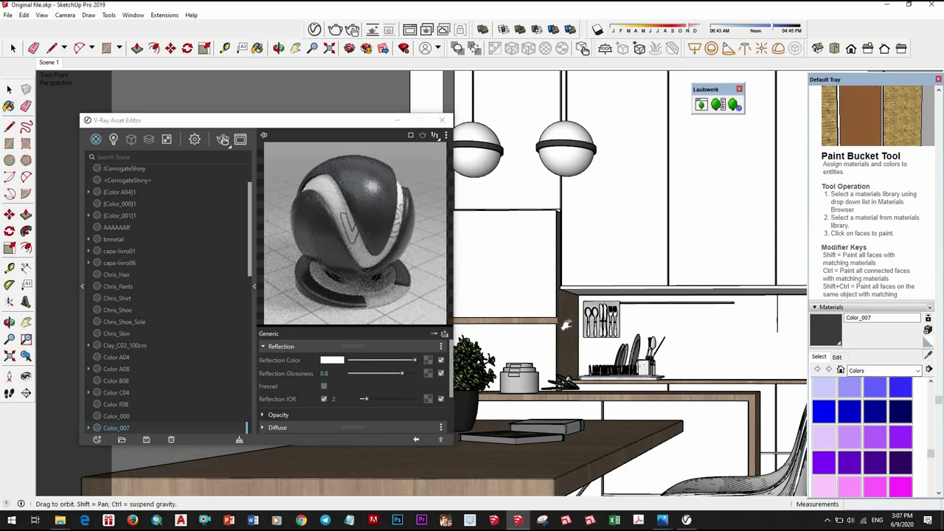
pyautogui.moveTo(566, 324)
pyautogui.mouseDown(button='middle')
pyautogui.moveTo(595, 380)
pyautogui.moveTo(721, 394)
pyautogui.moveTo(774, 442)
pyautogui.moveTo(664, 311)
pyautogui.moveTo(673, 328)
pyautogui.mouseUp(button='middle')
# - Sample the black Color B08 material and expand its Reflection settings
pyautogui.press('b')
pyautogui.keyDown('alt'); pyautogui.click(675, 333); pyautogui.keyUp('alt')
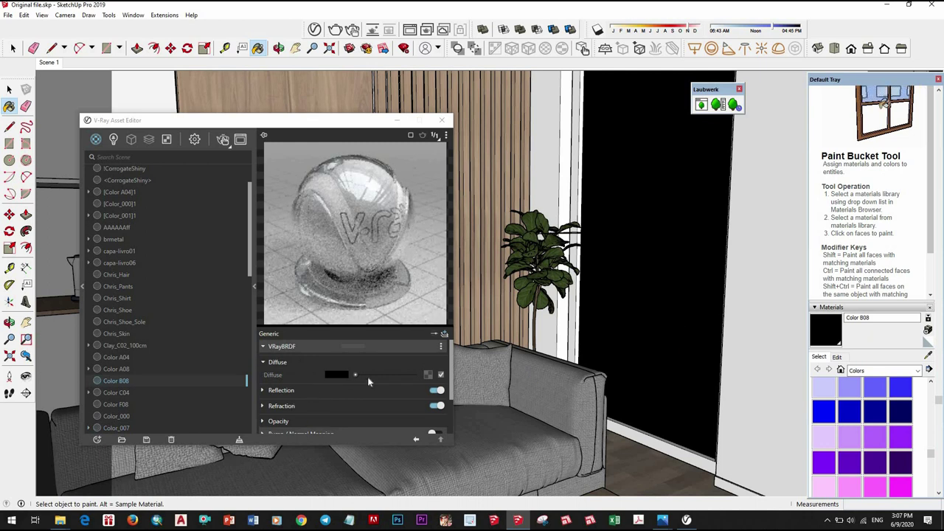
pyautogui.scroll(-2, 361, 379)
pyautogui.scroll(1, 310, 385)
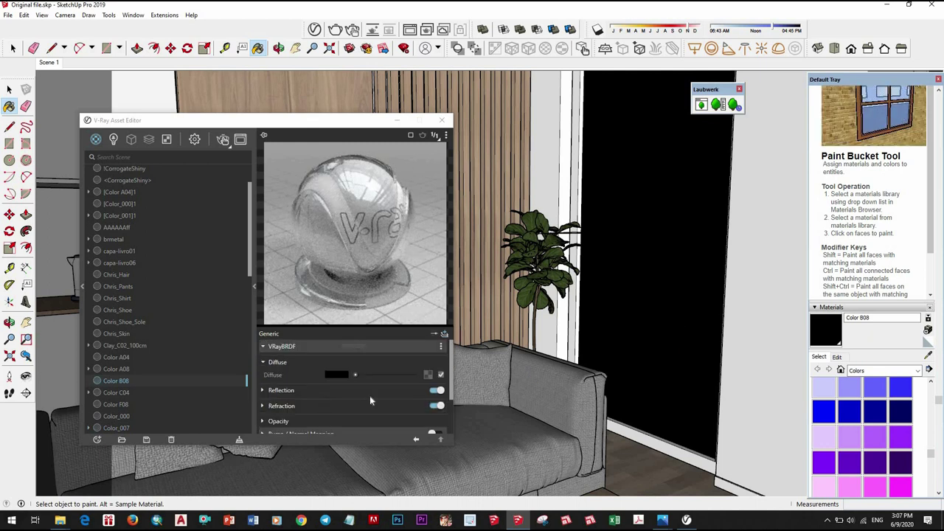
pyautogui.click(370, 395)
pyautogui.scroll(-1, 382, 389)
# - Set Color B08 reflection glossiness to 0.85 and reflection IOR to 3
pyautogui.click(406, 367)
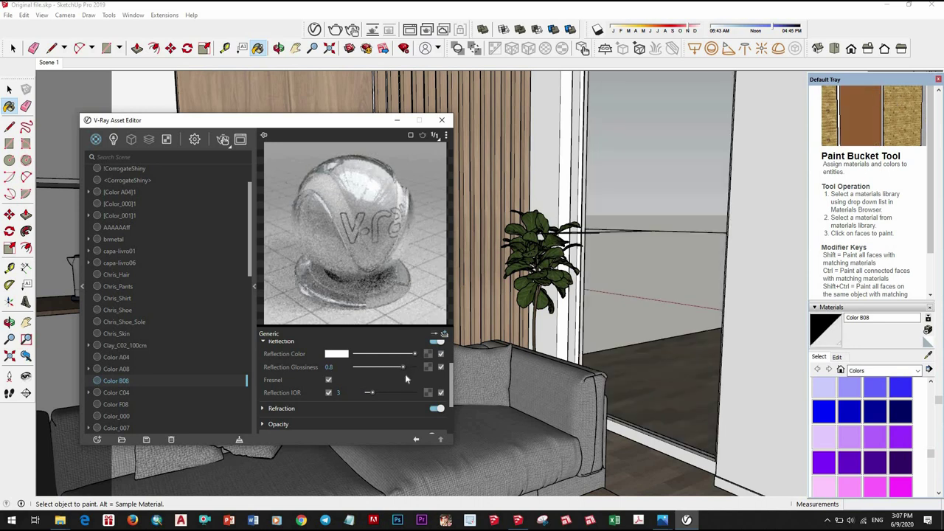
pyautogui.click(404, 367)
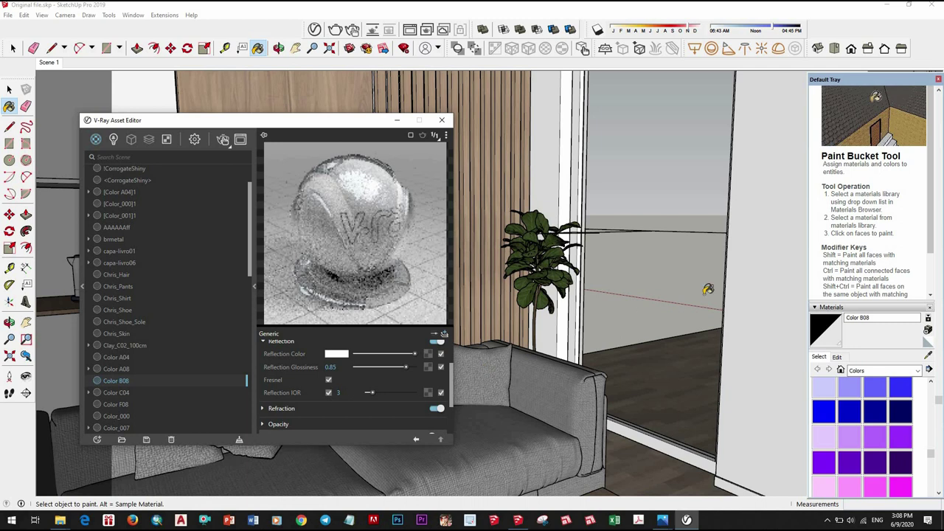
pyautogui.click(928, 356)
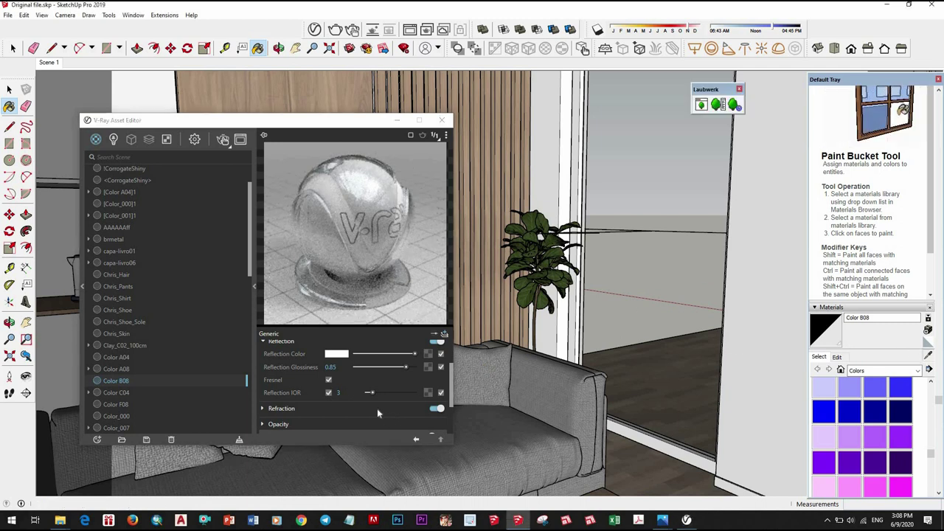
pyautogui.click(344, 402)
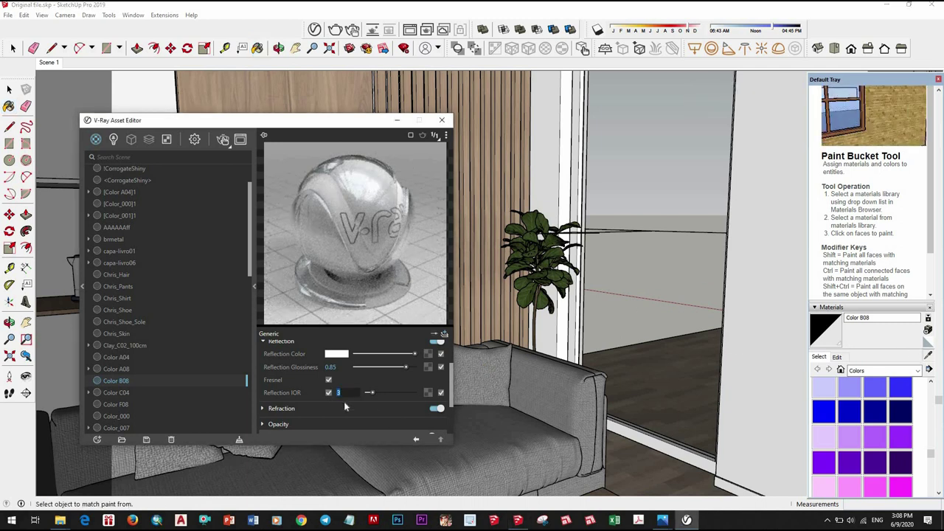
pyautogui.press('Return')
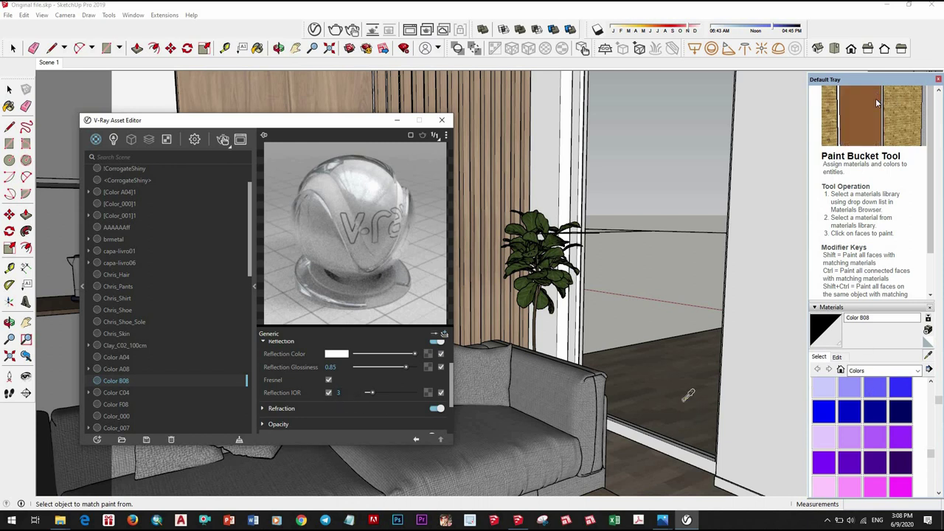
# - Orbit back to the two-point perspective view facing the sofa and slatted wall
pyautogui.moveTo(673, 359); pyautogui.dragTo(701, 280, button='middle')
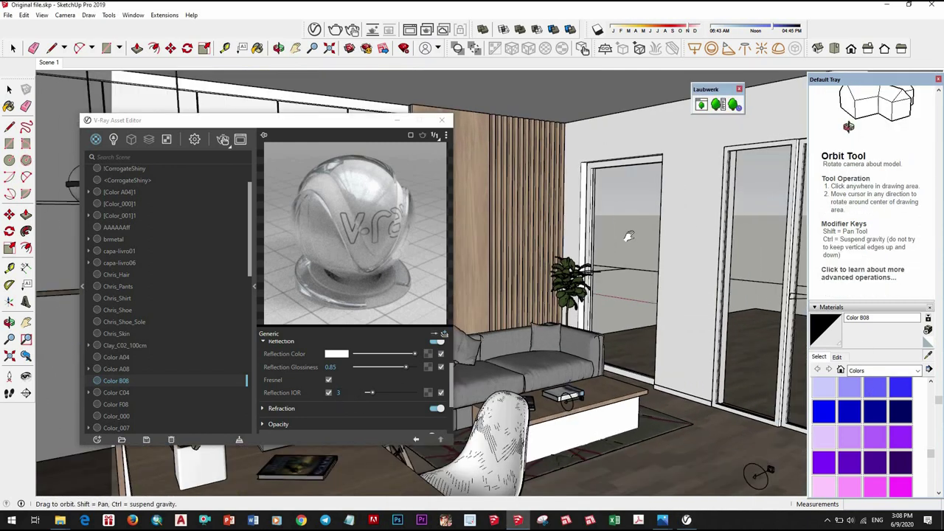
pyautogui.moveTo(701, 280)
pyautogui.mouseDown(button='middle')
pyautogui.moveTo(632, 390)
pyautogui.moveTo(567, 413)
pyautogui.moveTo(753, 434)
pyautogui.moveTo(596, 255)
pyautogui.moveTo(560, 243)
pyautogui.mouseUp(button='middle')
pyautogui.moveTo(589, 289)
pyautogui.mouseDown(button='middle')
pyautogui.moveTo(646, 274)
pyautogui.moveTo(630, 248)
pyautogui.moveTo(106, 79)
pyautogui.mouseUp(button='middle')
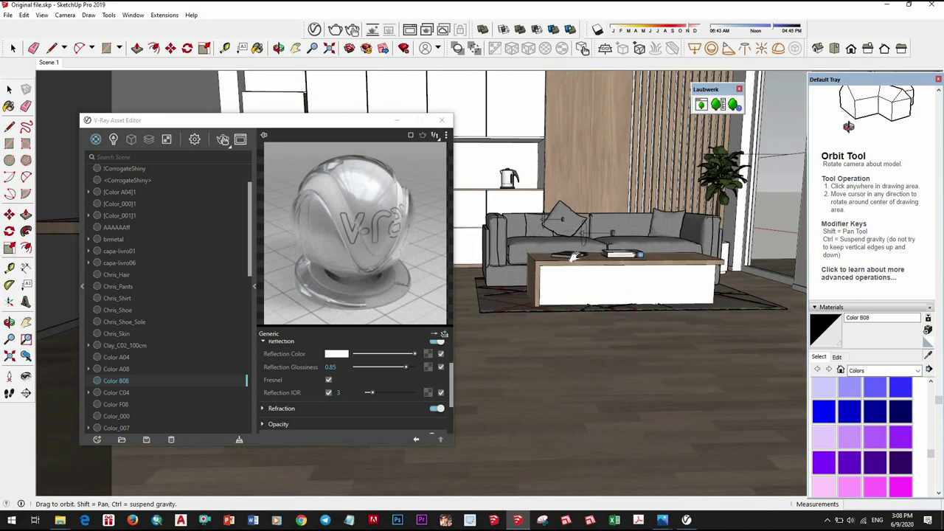
pyautogui.press('b')
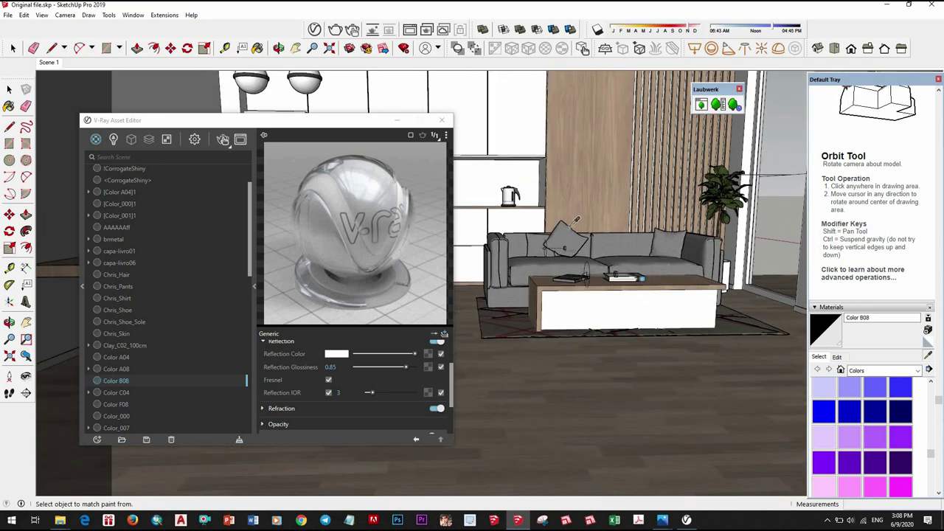
pyautogui.scroll(2, 542, 210)
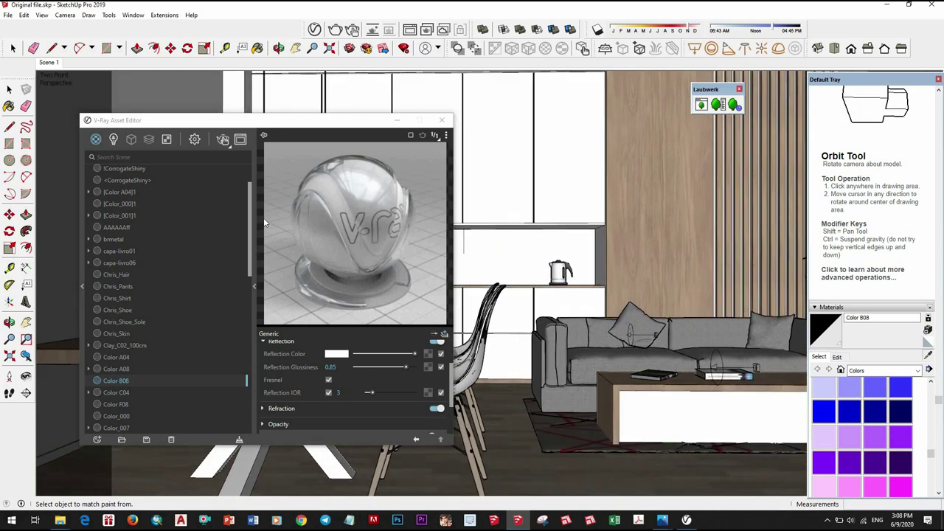
pyautogui.click(223, 139)
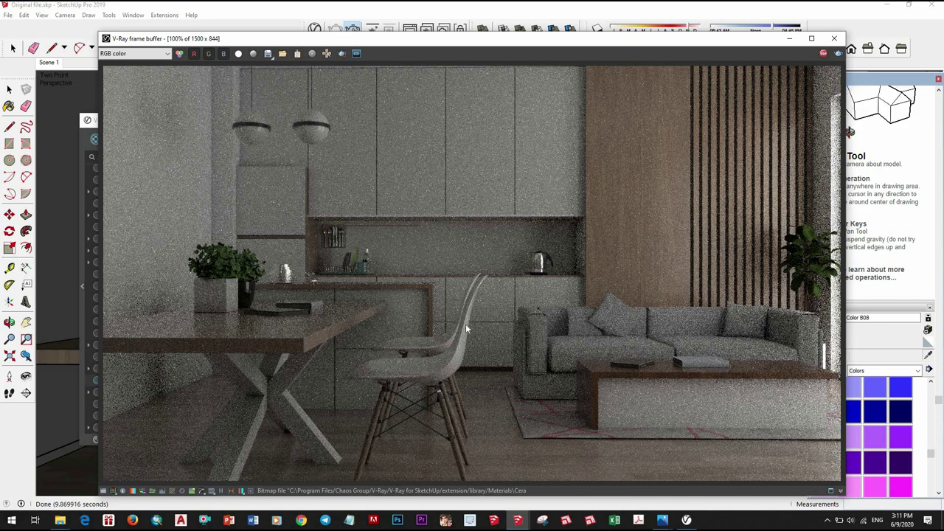
# - Stop the grainy 1500 x 844 test render and close the V-Ray frame buffer
pyautogui.scroll(-1, 495, 306)
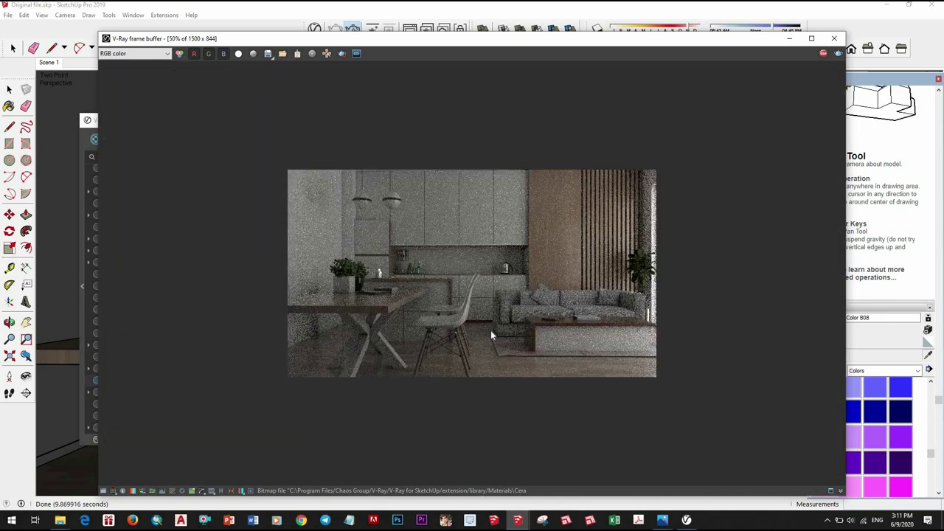
pyautogui.scroll(2, 490, 331)
pyautogui.scroll(-1, 502, 338)
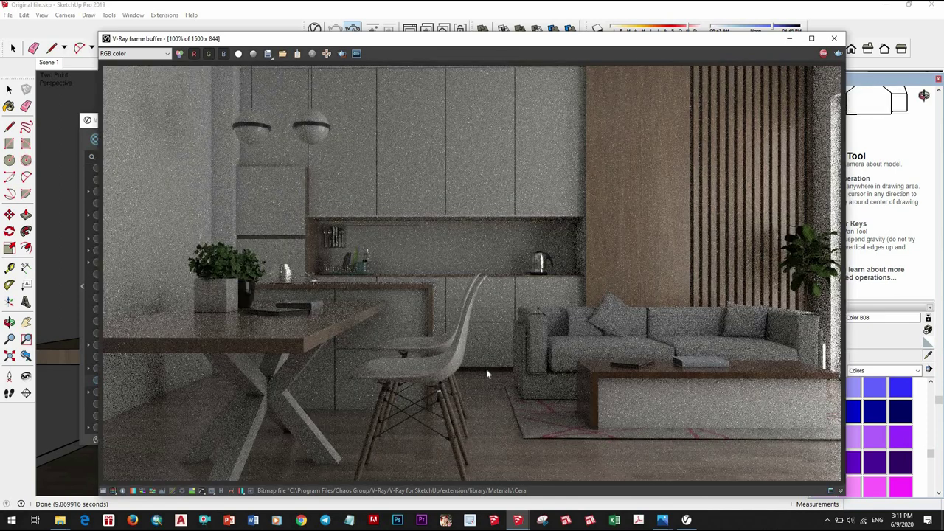
pyautogui.scroll(-1, 494, 346)
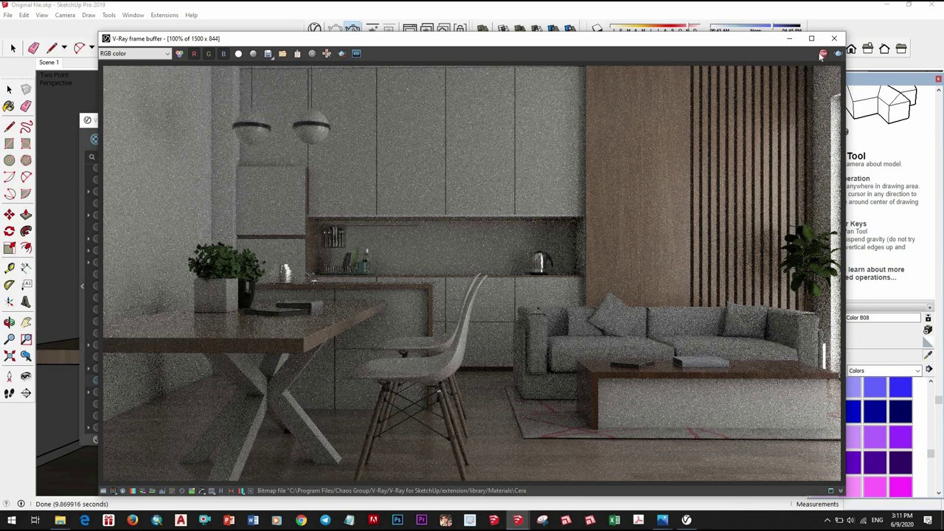
pyautogui.click(822, 54)
pyautogui.click(834, 37)
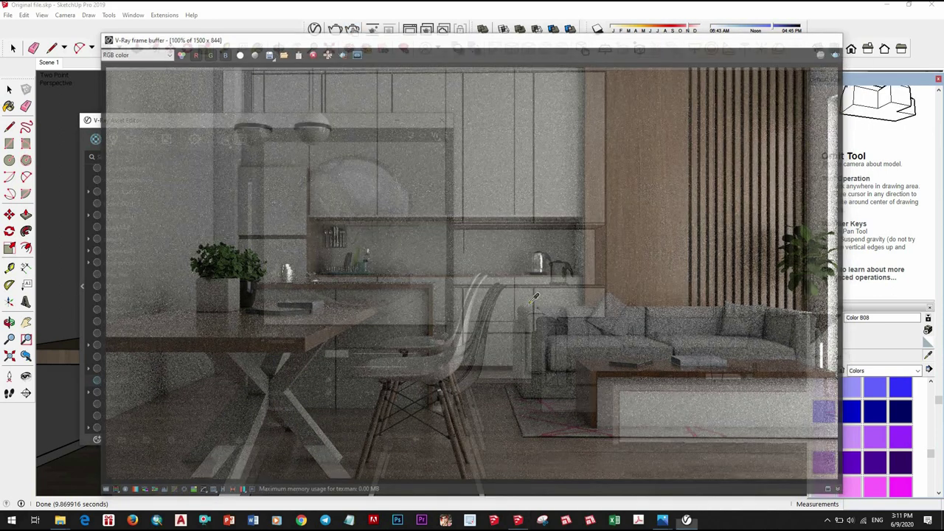
# - Review the SunLight, IES Light1 and both rectangle lights' settings in the lights list
pyautogui.moveTo(301, 125); pyautogui.dragTo(387, 123)
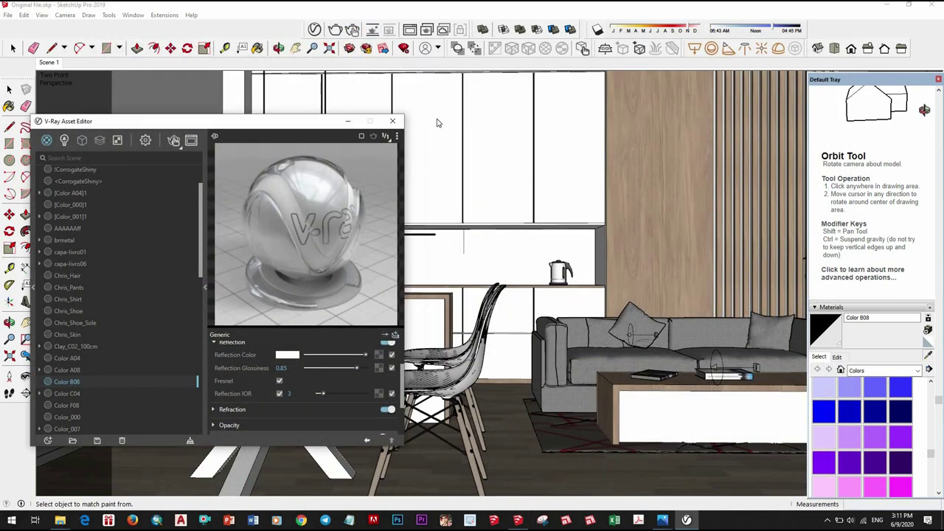
pyautogui.click(199, 136)
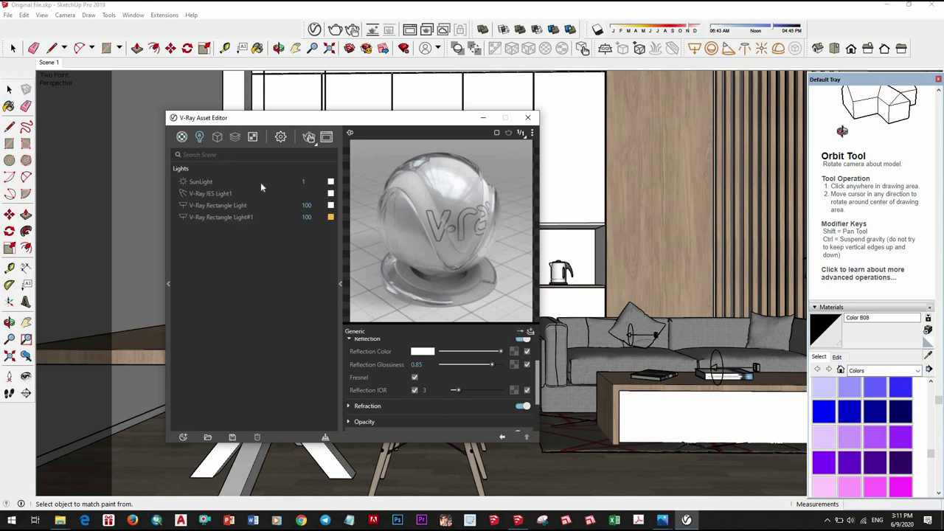
pyautogui.click(214, 193)
pyautogui.click(235, 182)
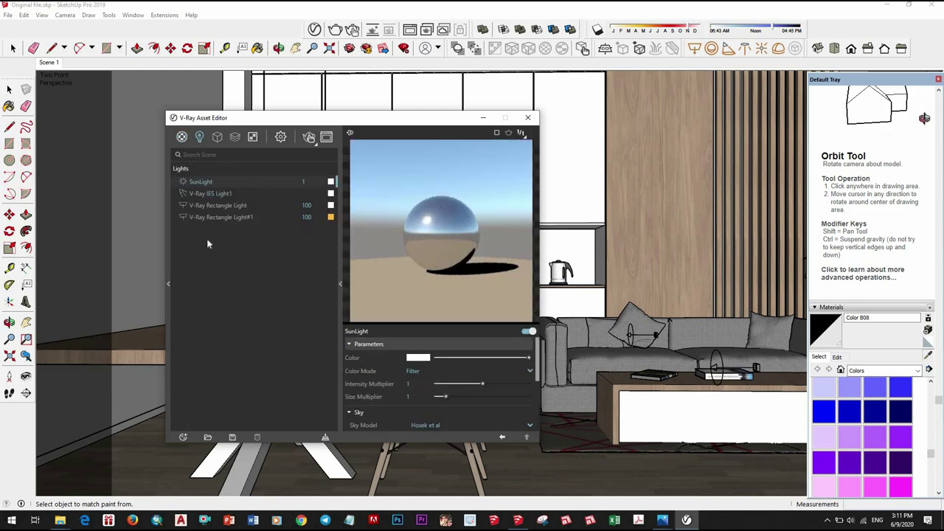
pyautogui.click(221, 194)
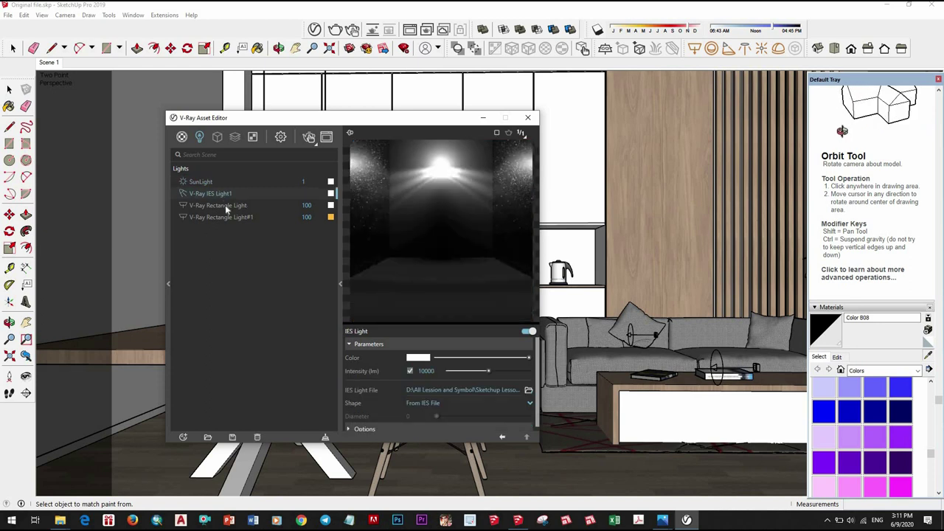
pyautogui.click(233, 205)
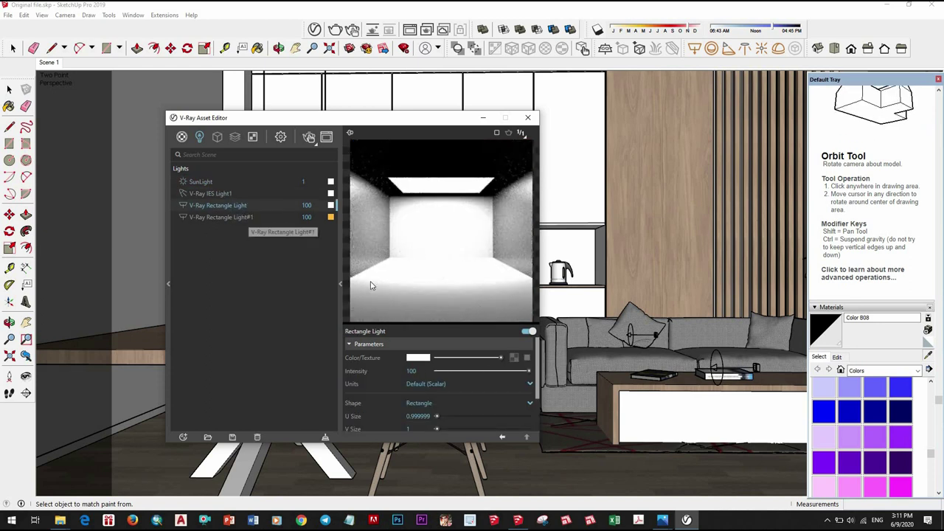
pyautogui.click(248, 216)
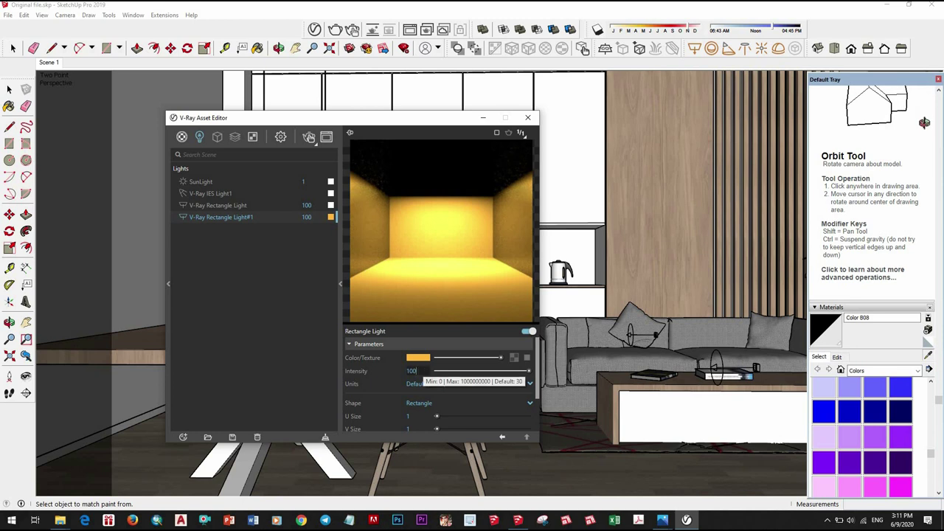
# - Set Rectangle Light#1 and Rectangle Light intensity to 120
pyautogui.doubleClick(419, 371)
pyautogui.write('1')
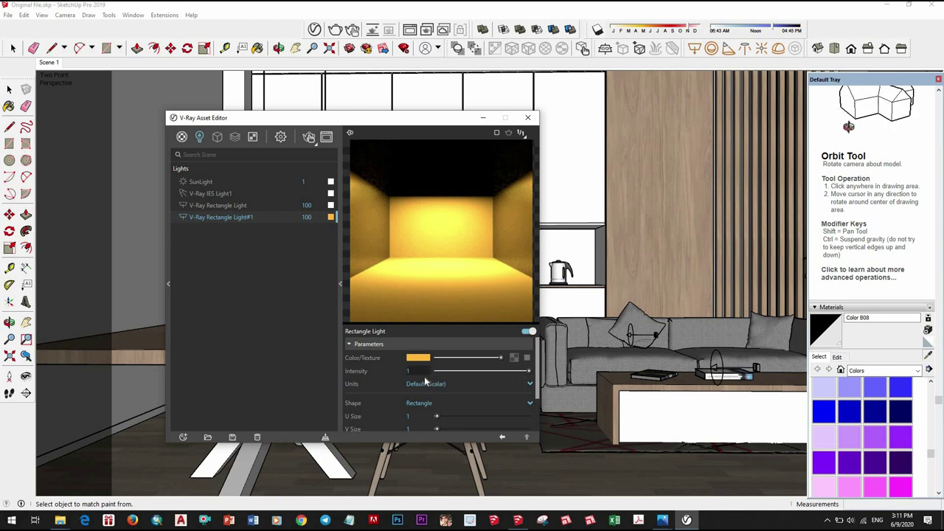
pyautogui.write('20')
pyautogui.press('Return')
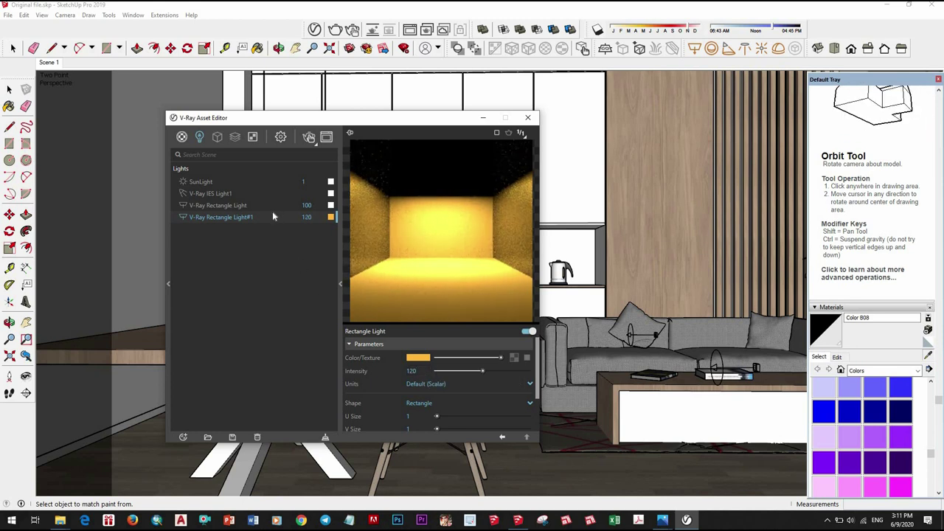
pyautogui.click(272, 207)
pyautogui.doubleClick(412, 371)
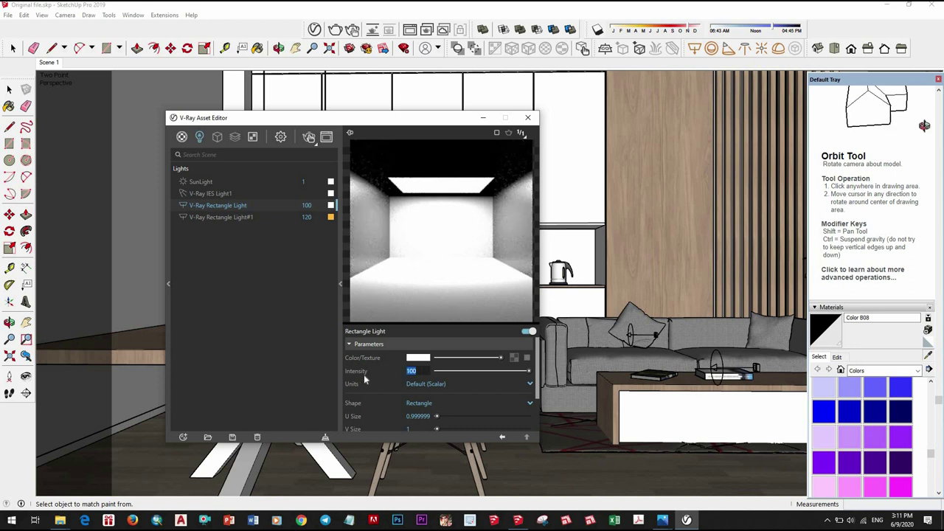
pyautogui.write('120')
pyautogui.press('Return')
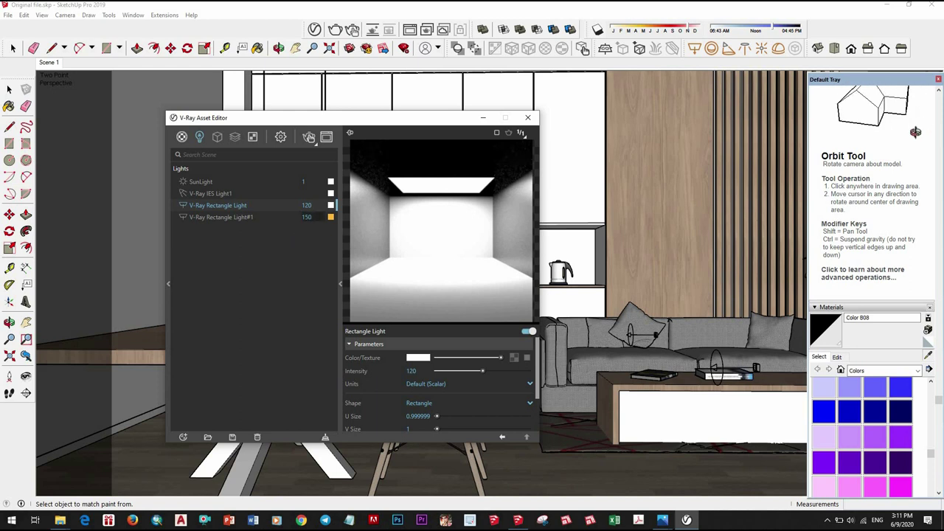
# - Raise Rectangle Light intensity to 150 and SunLight intensity to 5 in the lights list
pyautogui.doubleClick(306, 205)
pyautogui.write('150')
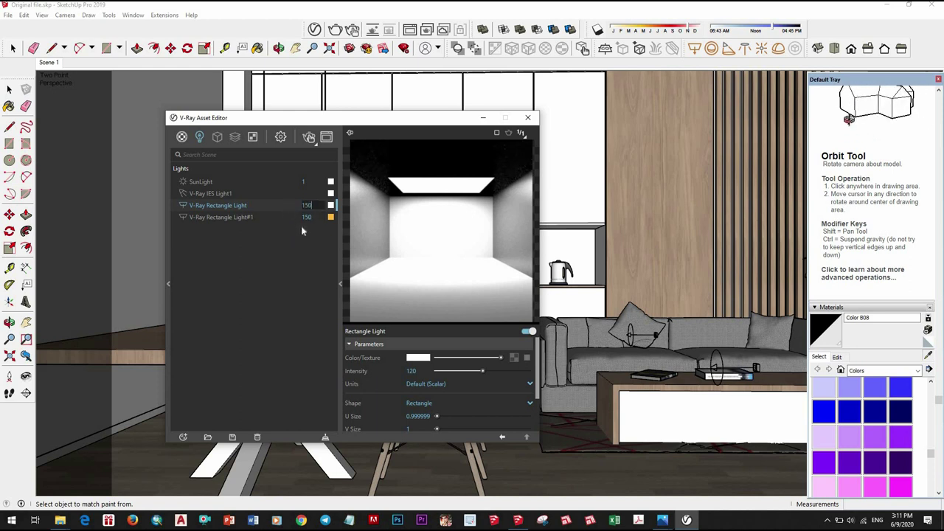
pyautogui.press('Return')
pyautogui.press('BackSpace')
pyautogui.write('5')
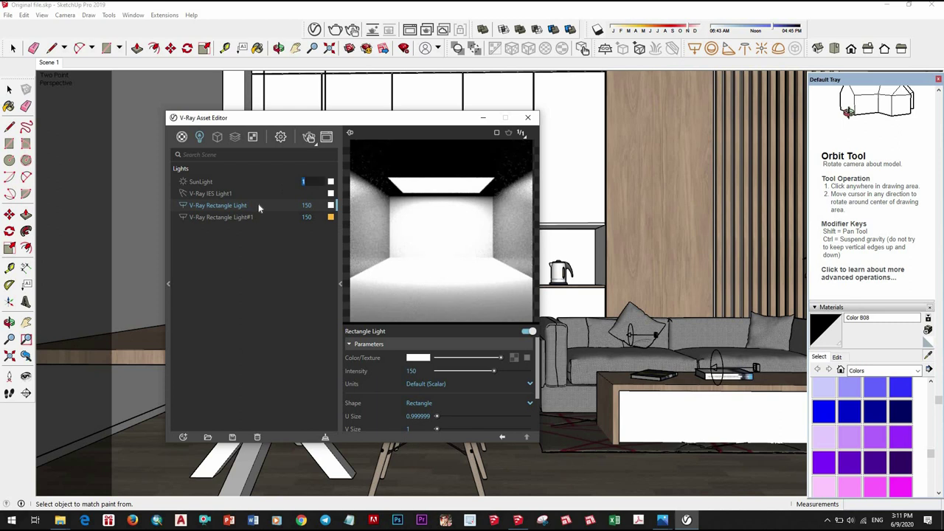
pyautogui.press('Return')
pyautogui.moveTo(402, 122); pyautogui.dragTo(382, 119)
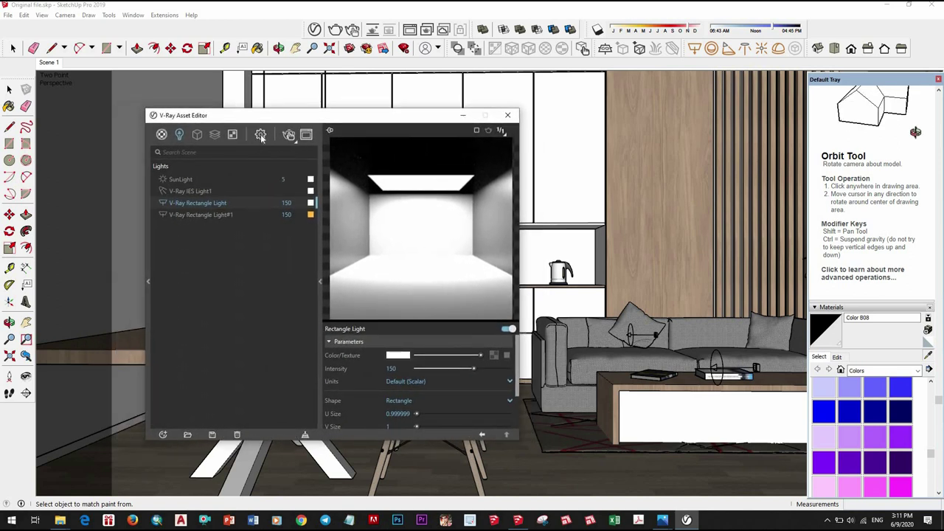
# - Turn off interactive rendering in the V-Ray render settings
pyautogui.click(260, 134)
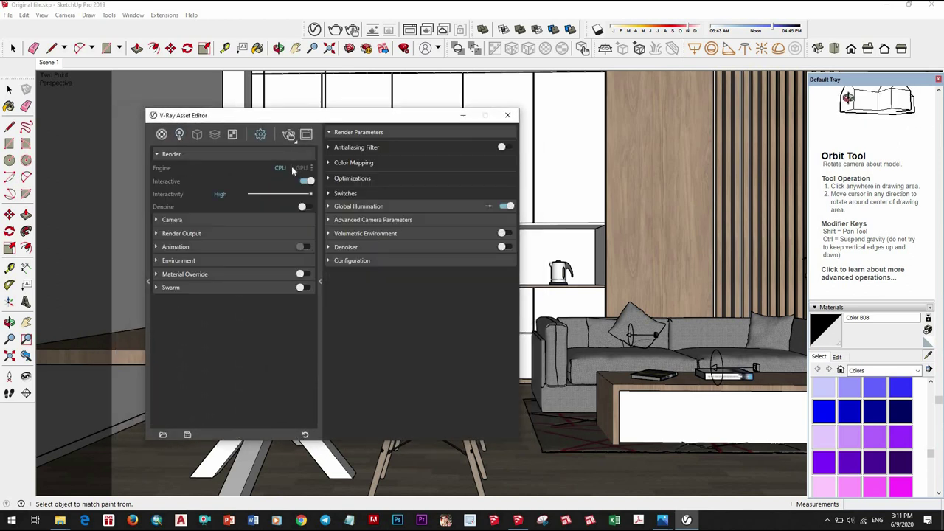
pyautogui.click(161, 135)
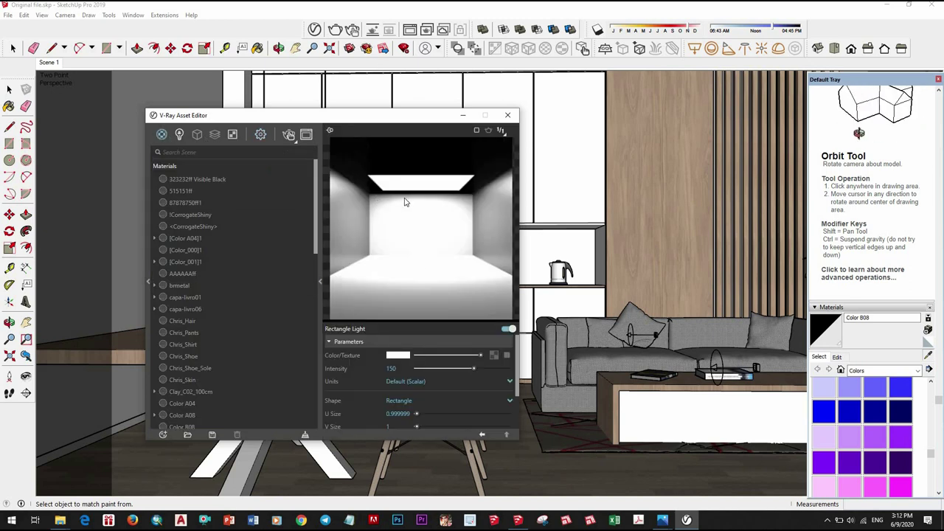
pyautogui.click(261, 134)
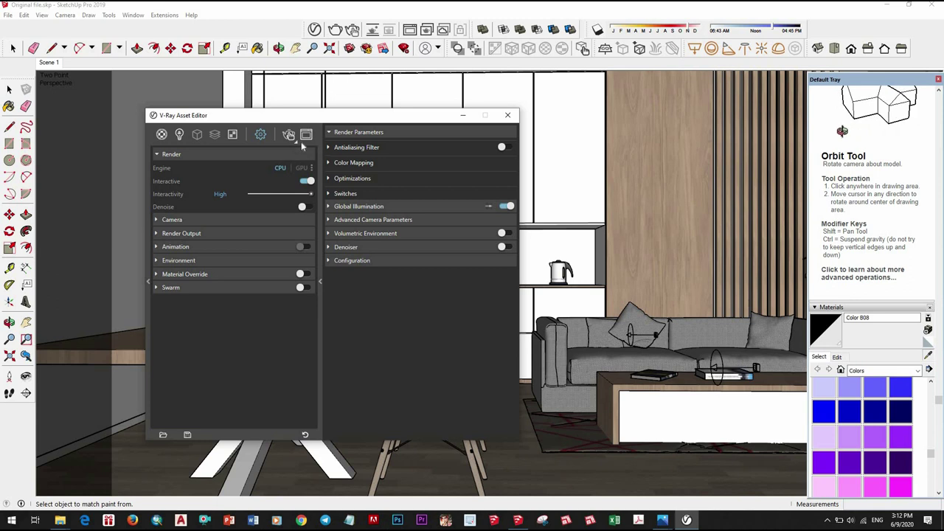
pyautogui.click(306, 180)
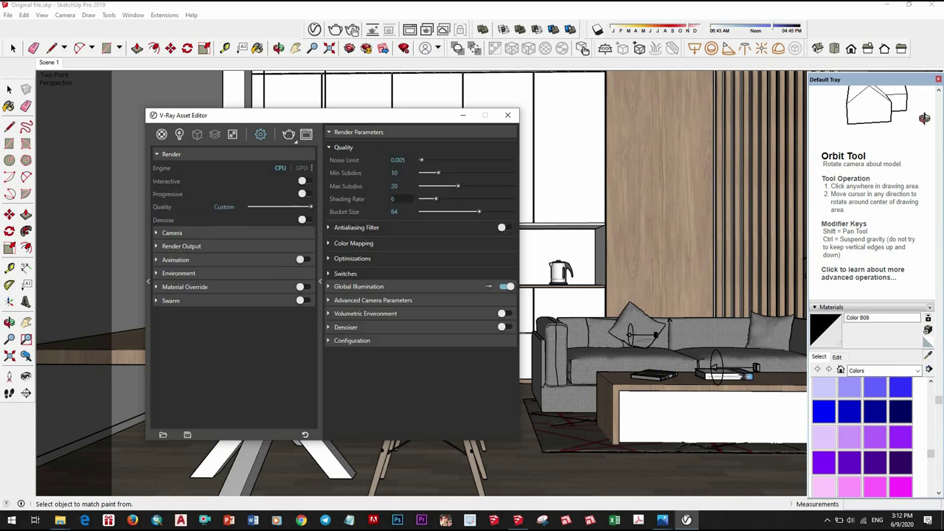
pyautogui.moveTo(401, 186)
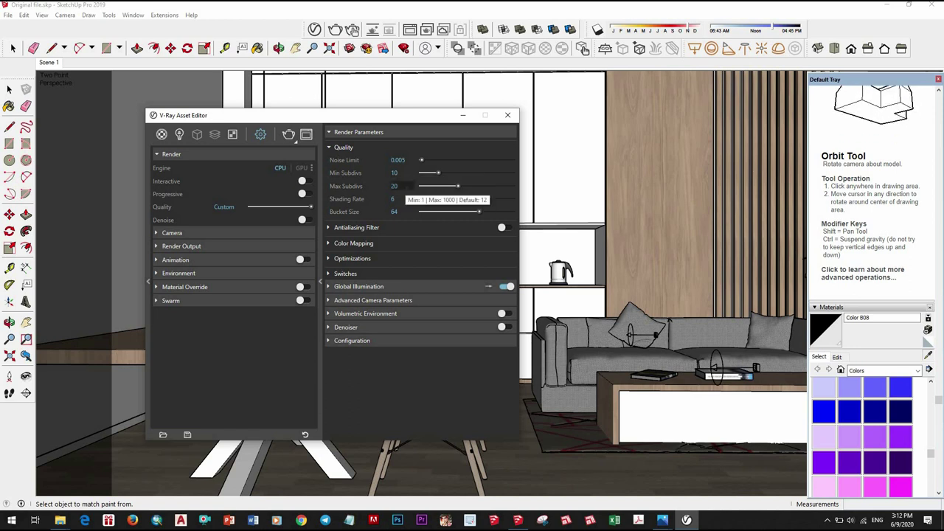
# - Set the Quality Max Subdivs to 24 and Bucket Size to 72
pyautogui.doubleClick(394, 186)
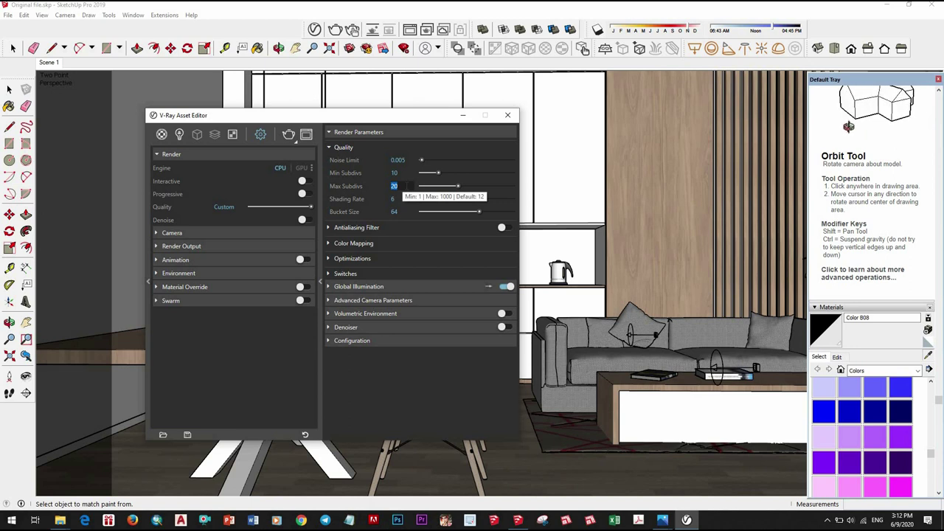
pyautogui.write('24')
pyautogui.press('Return')
pyautogui.press('Tab')
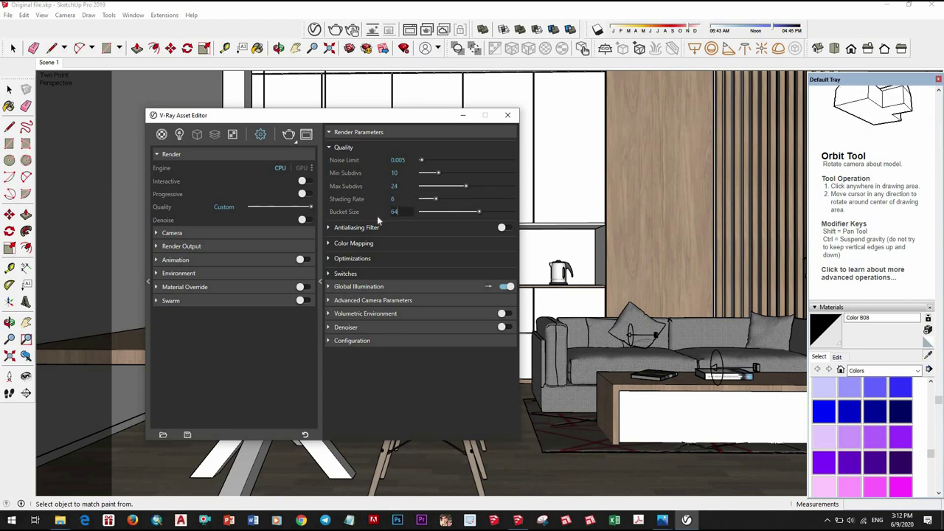
pyautogui.write('72')
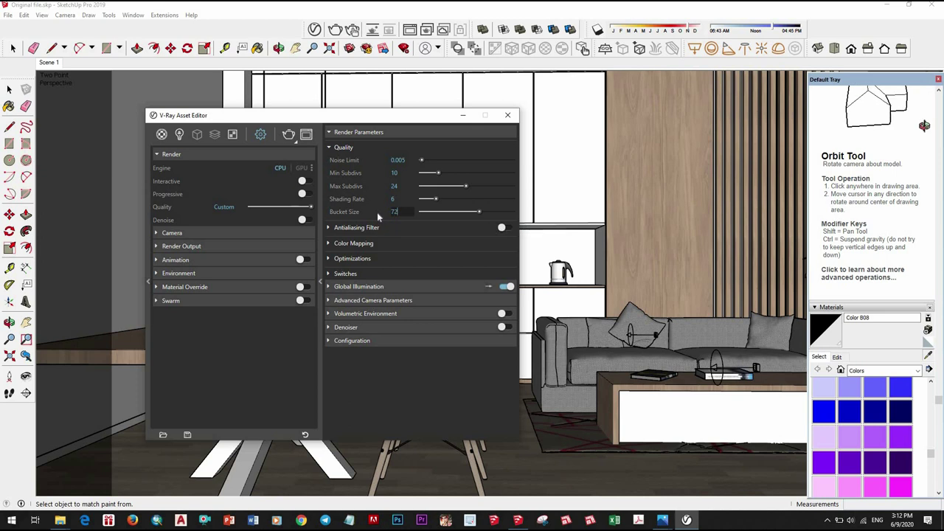
pyautogui.press('Return')
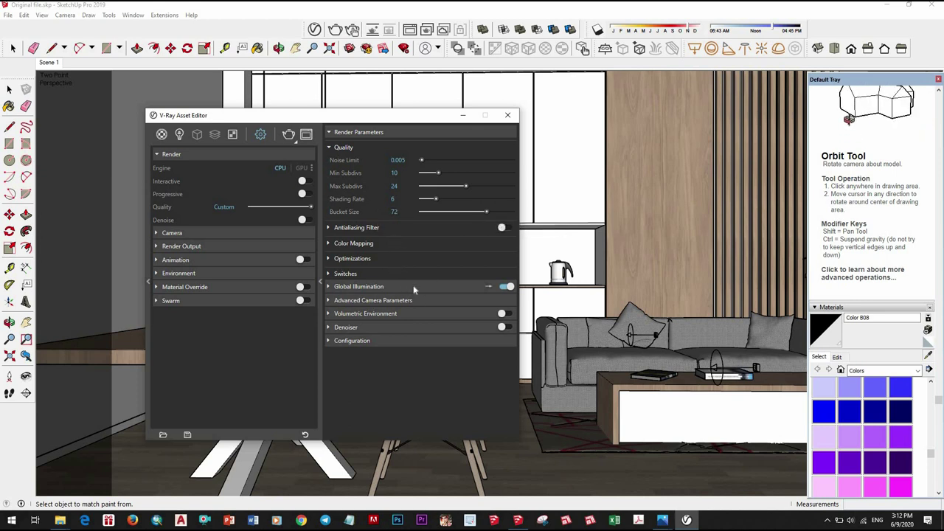
# - Expand Global Illumination and set the irradiance map Min Rate to -3
pyautogui.click(413, 286)
pyautogui.scroll(-1, 413, 286)
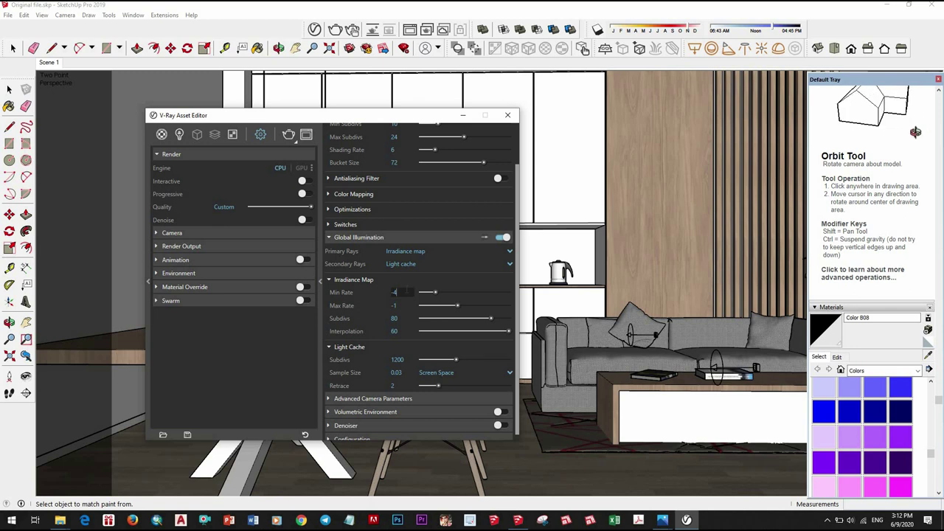
pyautogui.doubleClick(404, 291)
pyautogui.write('3')
pyautogui.press('Return')
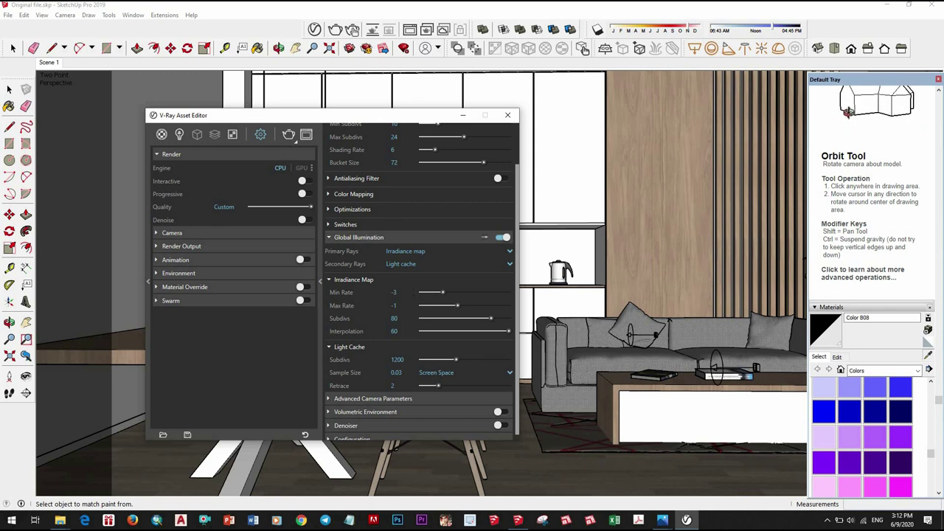
# - Raise Light Cache Subdivs from 1200 to 1500
pyautogui.scroll(-1, 409, 343)
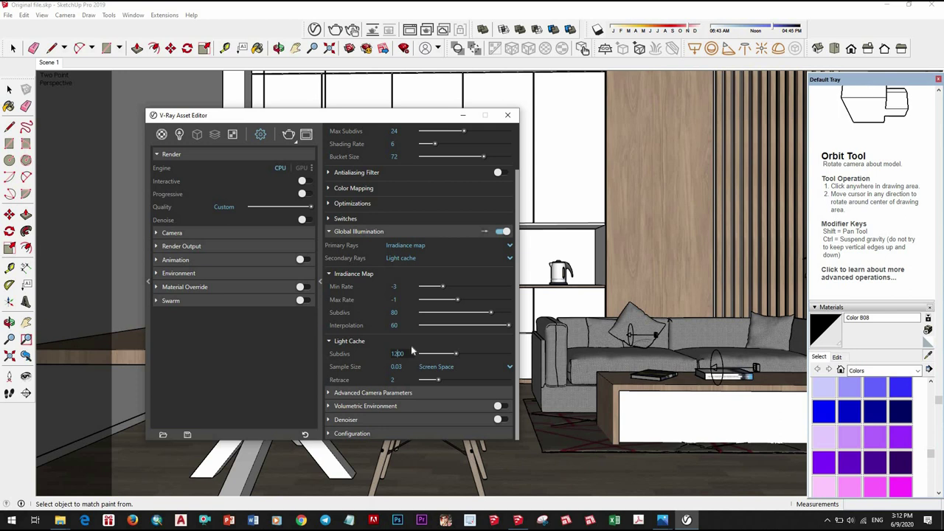
pyautogui.write('1500')
pyautogui.press('BackSpace')
pyautogui.write('5')
pyautogui.press('Return')
pyautogui.scroll(2, 462, 347)
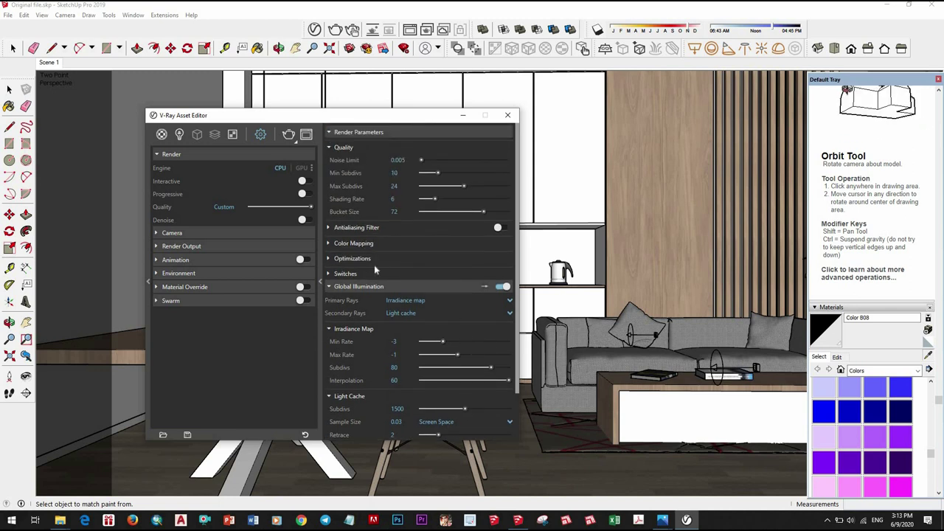
# - Render the kitchen and living room with the tuned lights, quality and GI settings
pyautogui.click(289, 136)
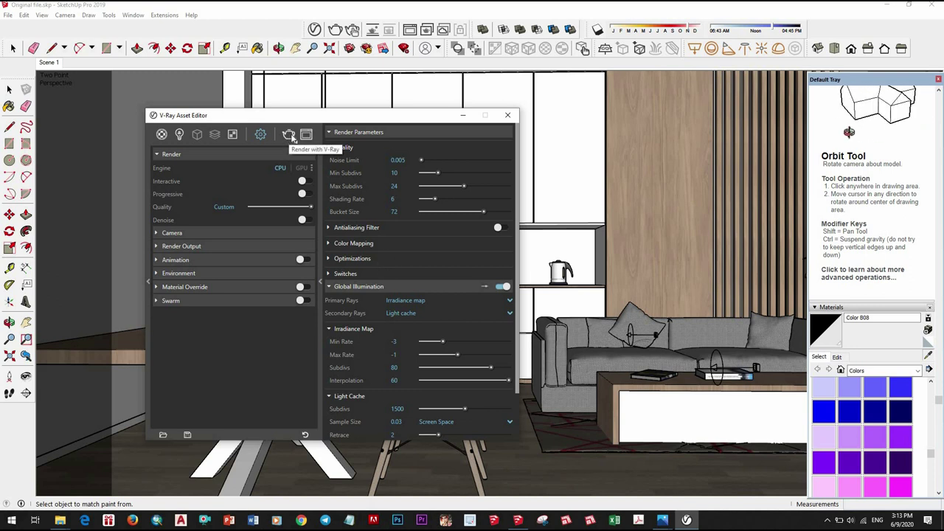